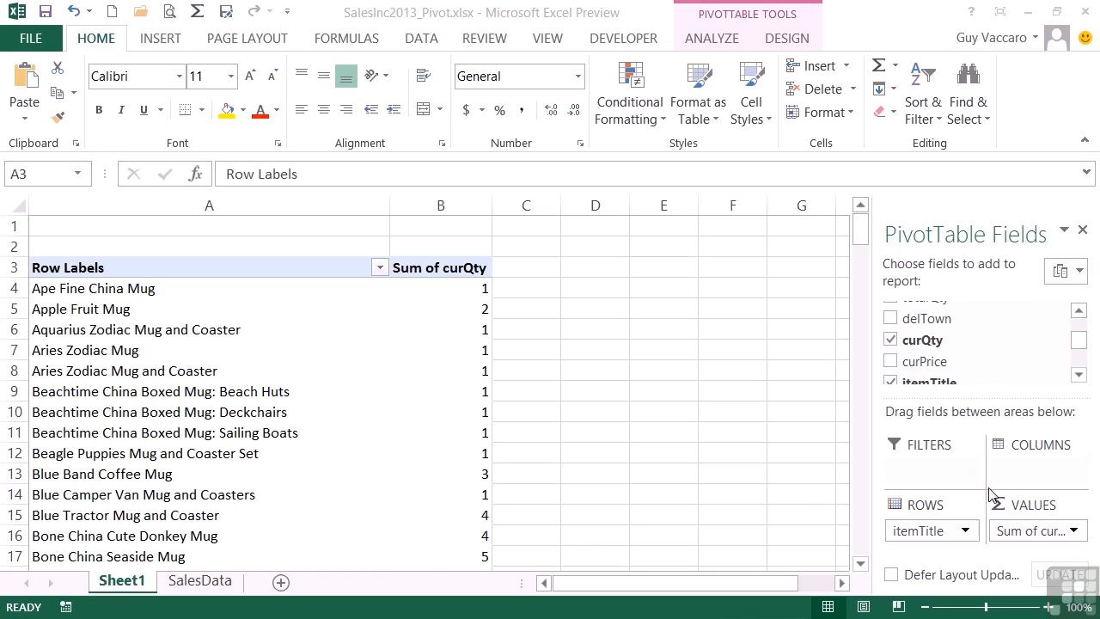
pyautogui.click(536, 388)
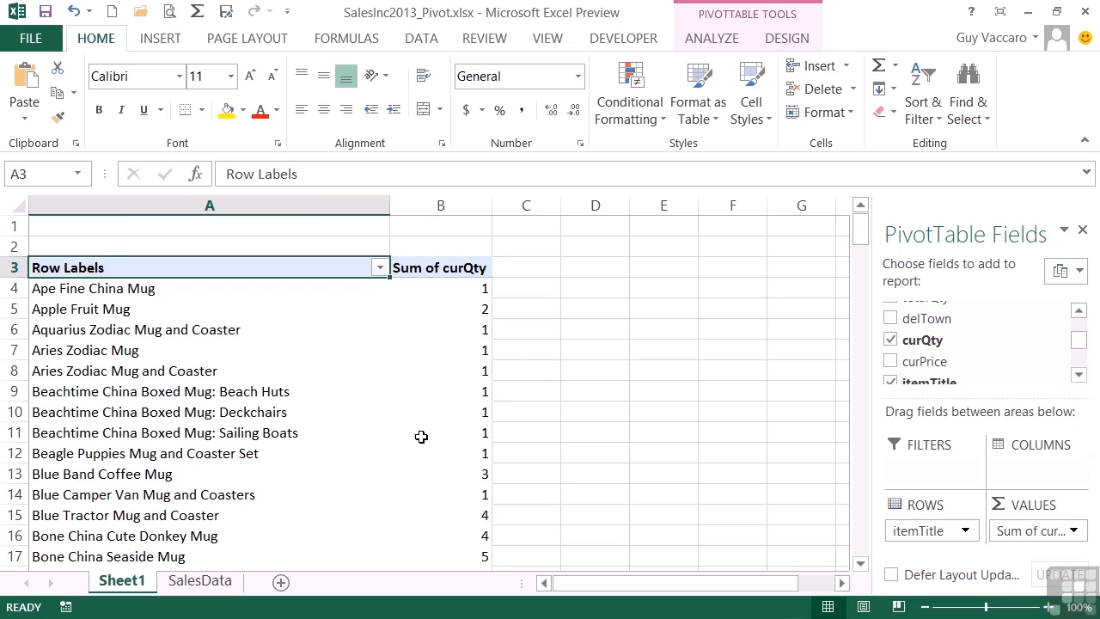
pyautogui.scroll(-14, 418, 436)
pyautogui.scroll(14, 418, 435)
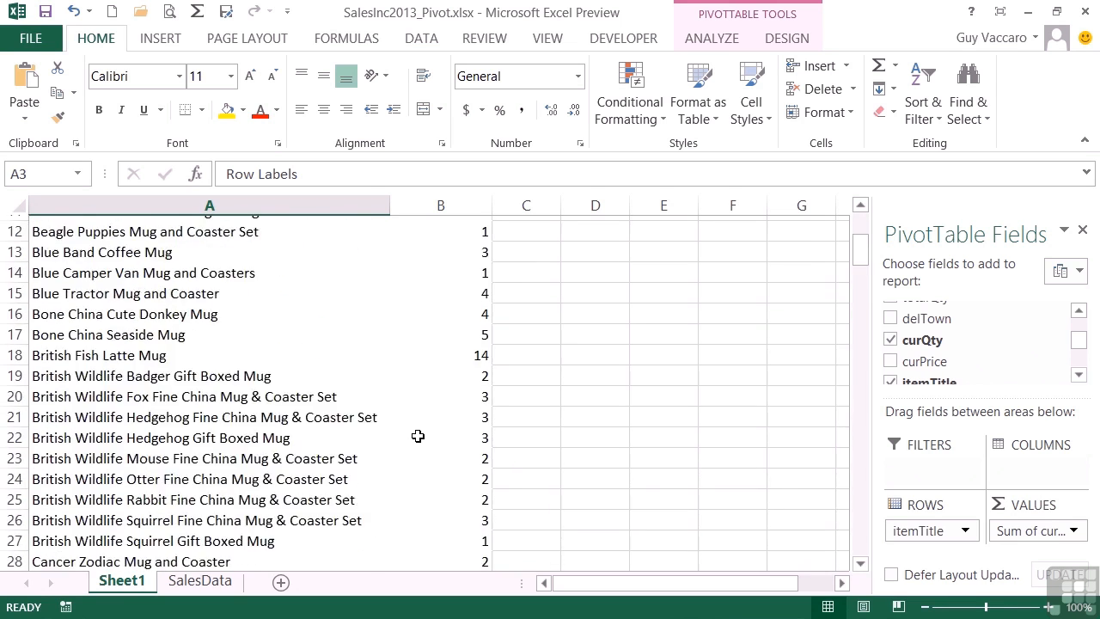
pyautogui.moveTo(418, 435)
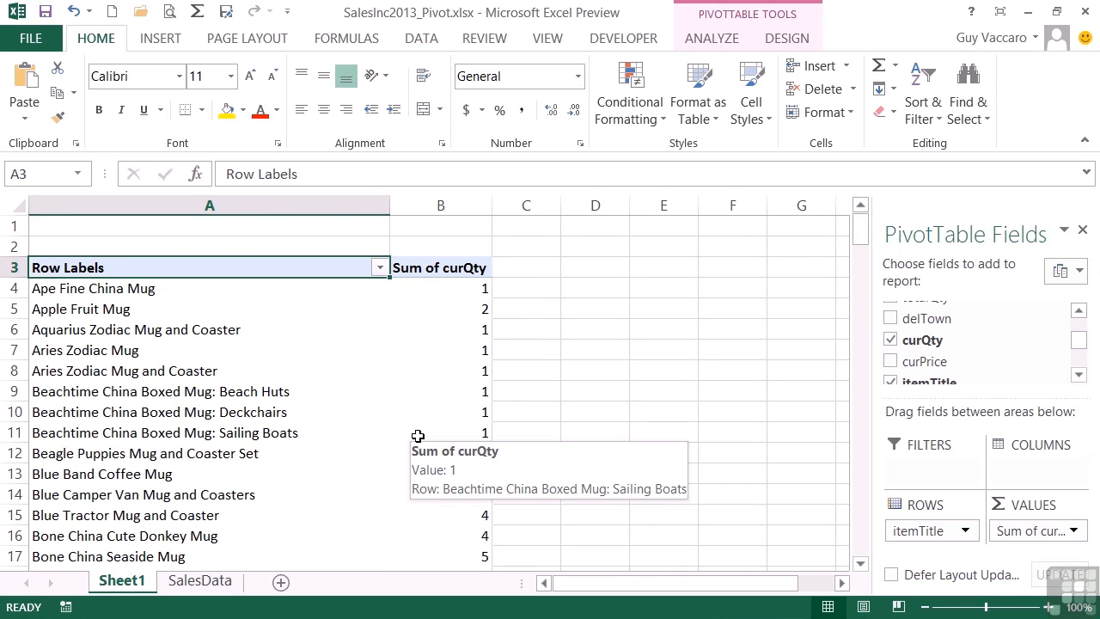
# Insert a timeline for the SaleDate field of the pivot table and place it beside the table, near row 1
pyautogui.click(204, 373)
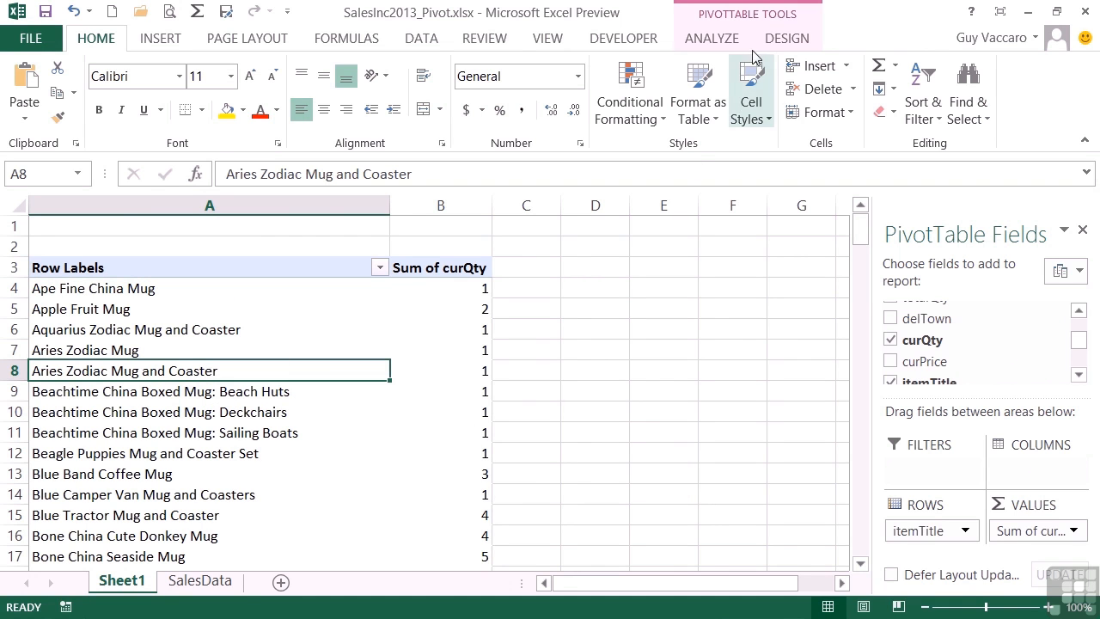
pyautogui.click(712, 39)
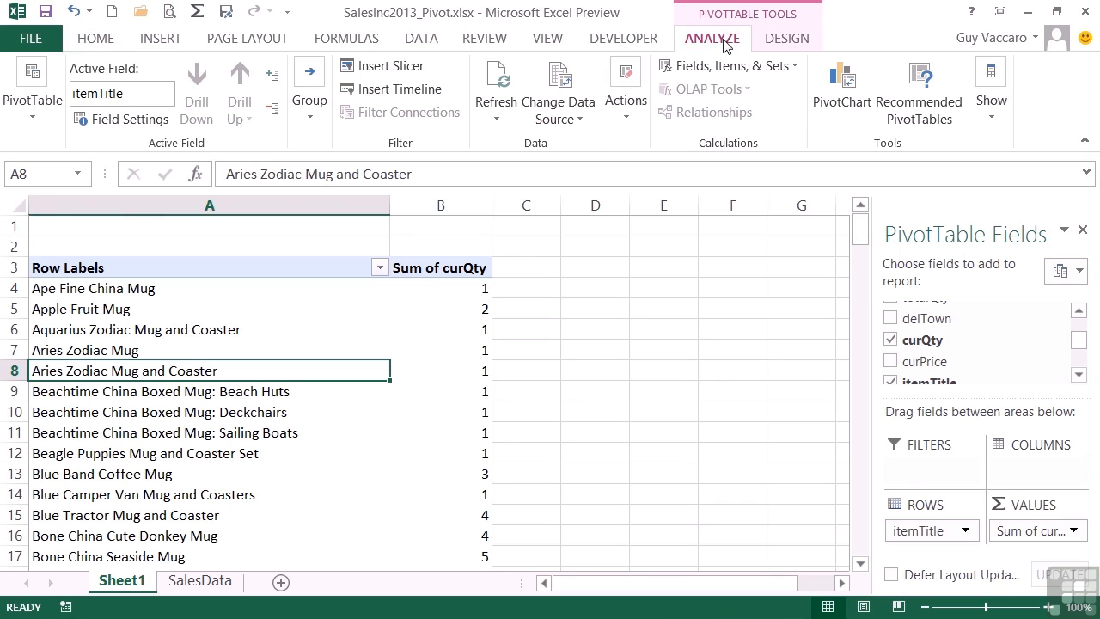
pyautogui.click(374, 92)
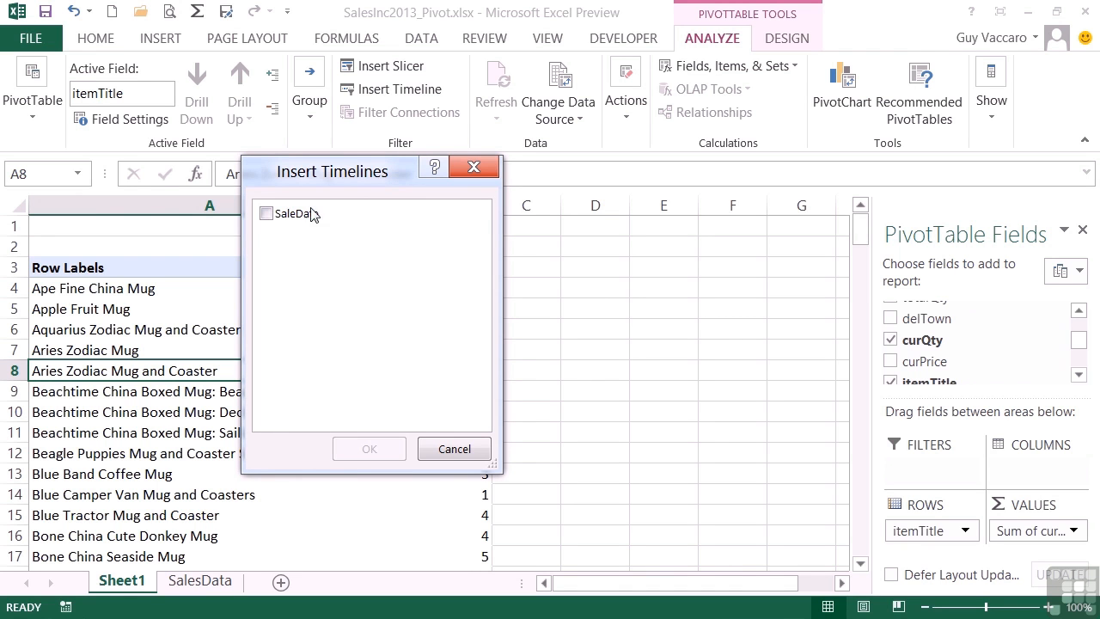
pyautogui.click(266, 213)
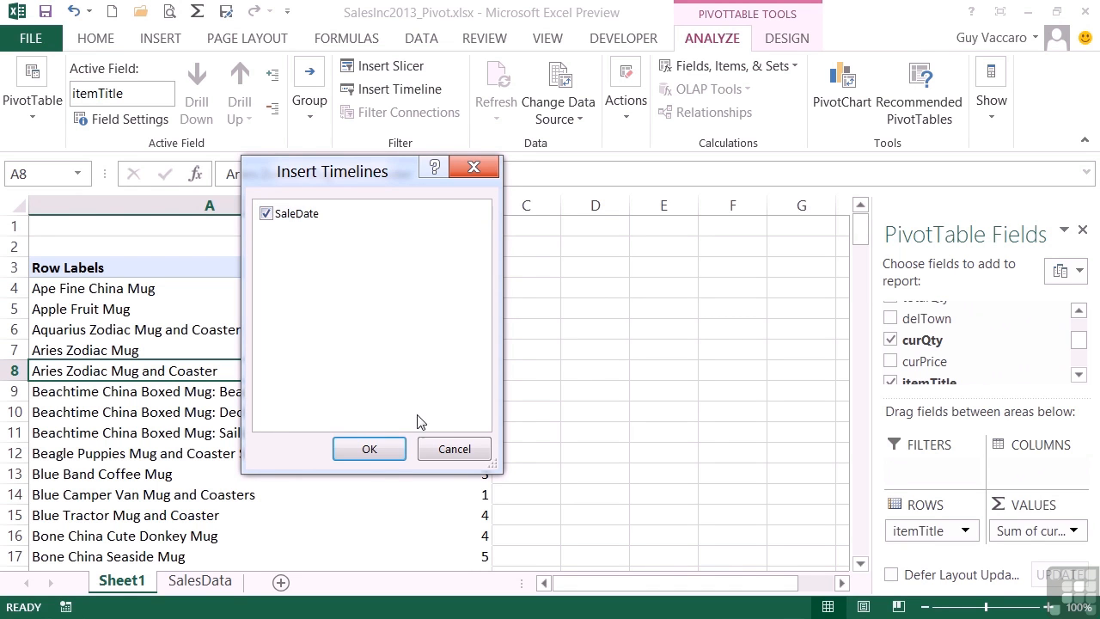
pyautogui.click(365, 451)
pyautogui.moveTo(492, 322); pyautogui.dragTo(742, 238)
# Filter the pivot table to January–April 2013 with the SaleDate timeline, and narrow the selection to March 2013
pyautogui.moveTo(729, 371); pyautogui.dragTo(630, 387)
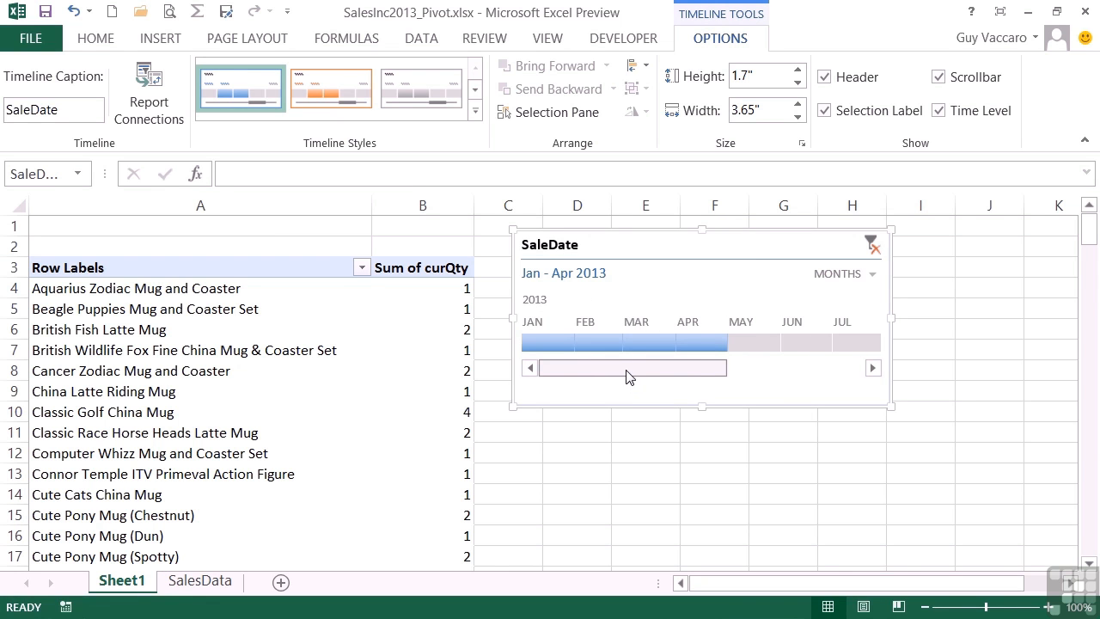
pyautogui.moveTo(634, 376)
pyautogui.mouseDown()
pyautogui.moveTo(803, 376)
pyautogui.moveTo(648, 389)
pyautogui.mouseUp()
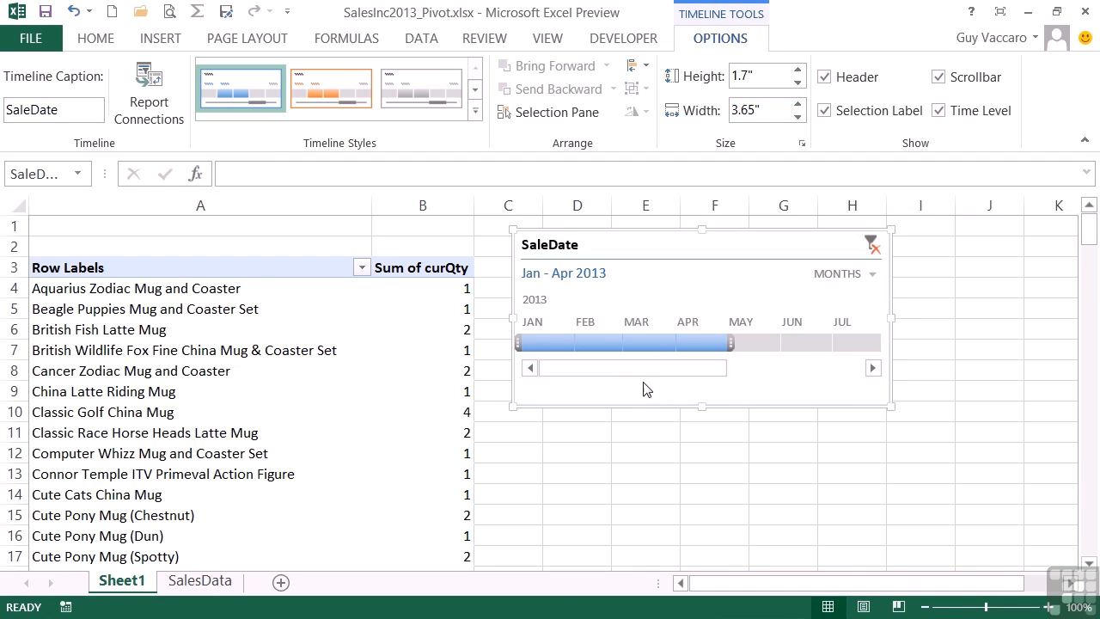
pyautogui.click(644, 343)
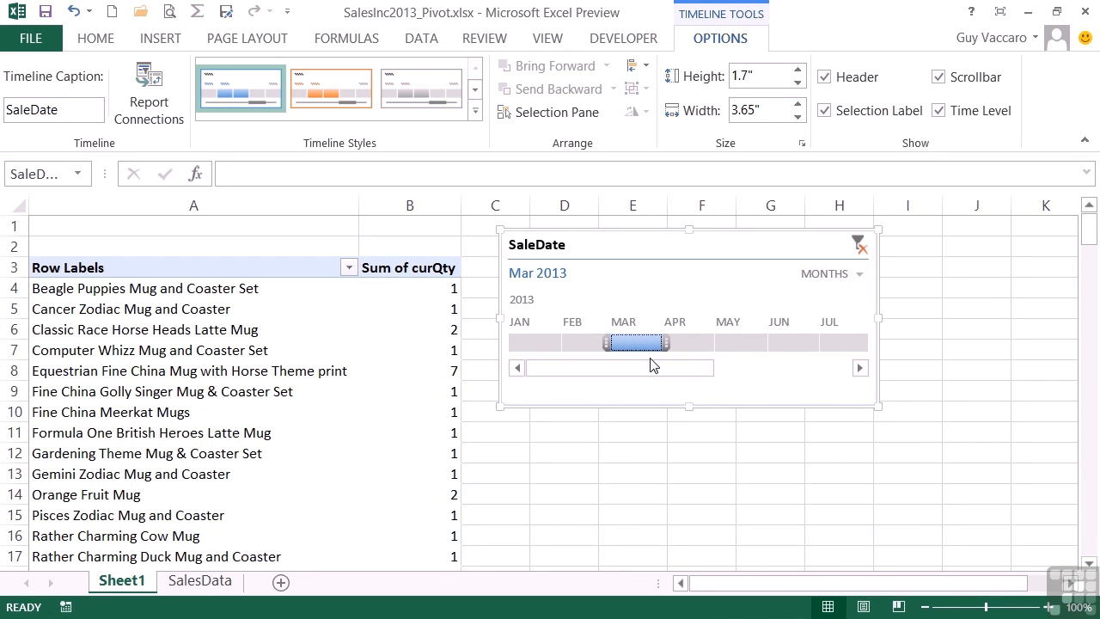
# Extend the timeline selection from March through June 2013, and shorten it to March–April 2013
pyautogui.moveTo(666, 343); pyautogui.dragTo(804, 342)
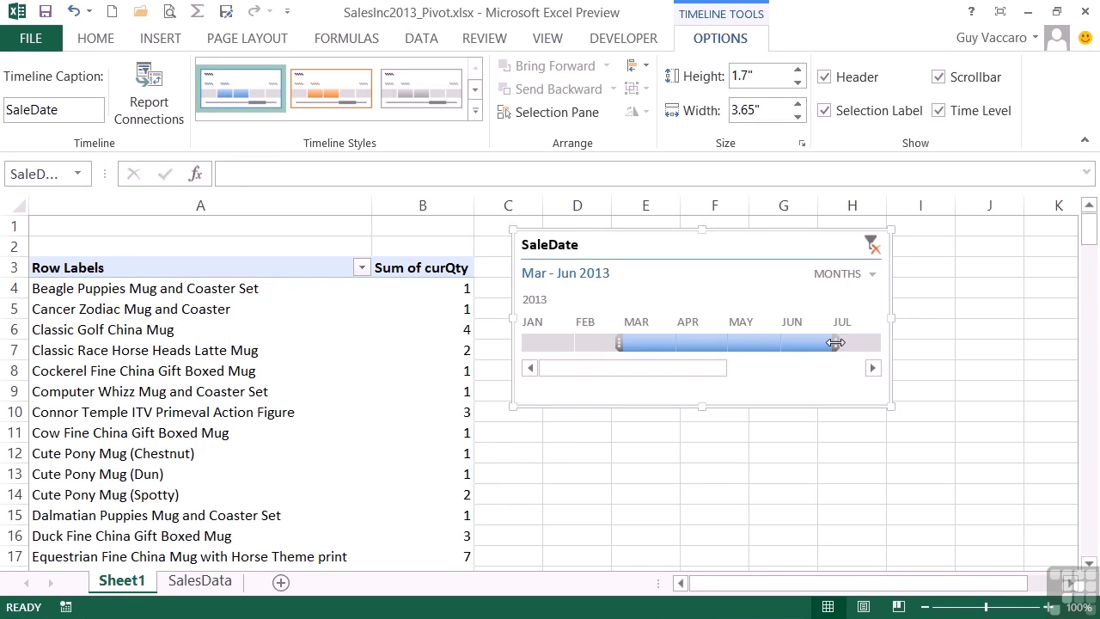
pyautogui.moveTo(821, 342); pyautogui.dragTo(732, 343)
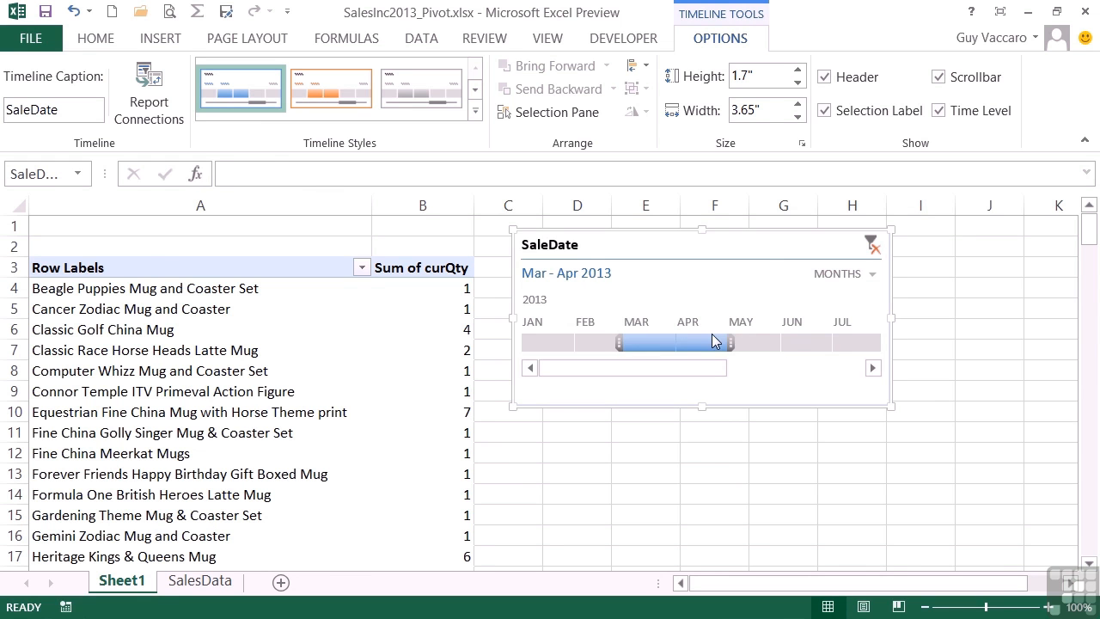
# Filter the pivot table to December 2013, switch the filter to February 2013, and look through the filtered items
pyautogui.moveTo(711, 370); pyautogui.dragTo(838, 373)
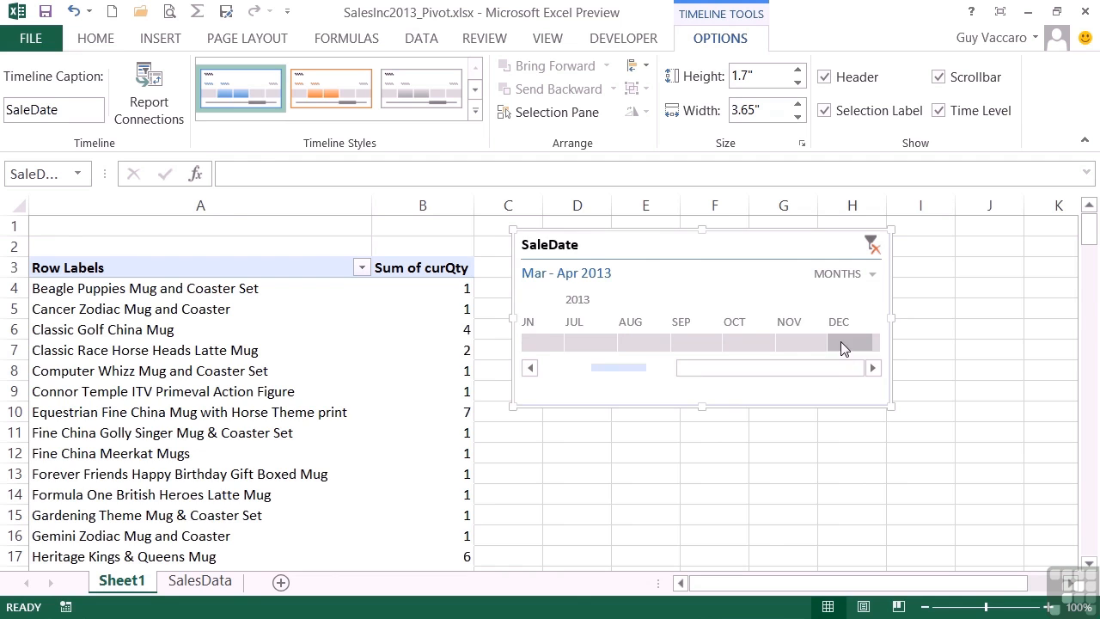
pyautogui.click(845, 343)
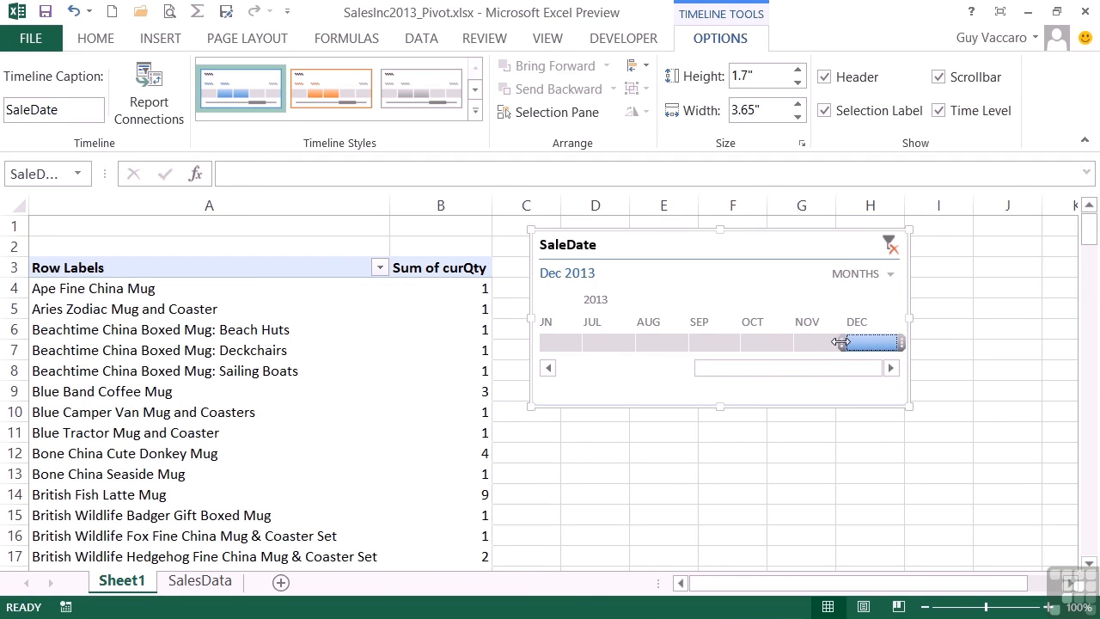
pyautogui.moveTo(768, 368); pyautogui.dragTo(625, 359)
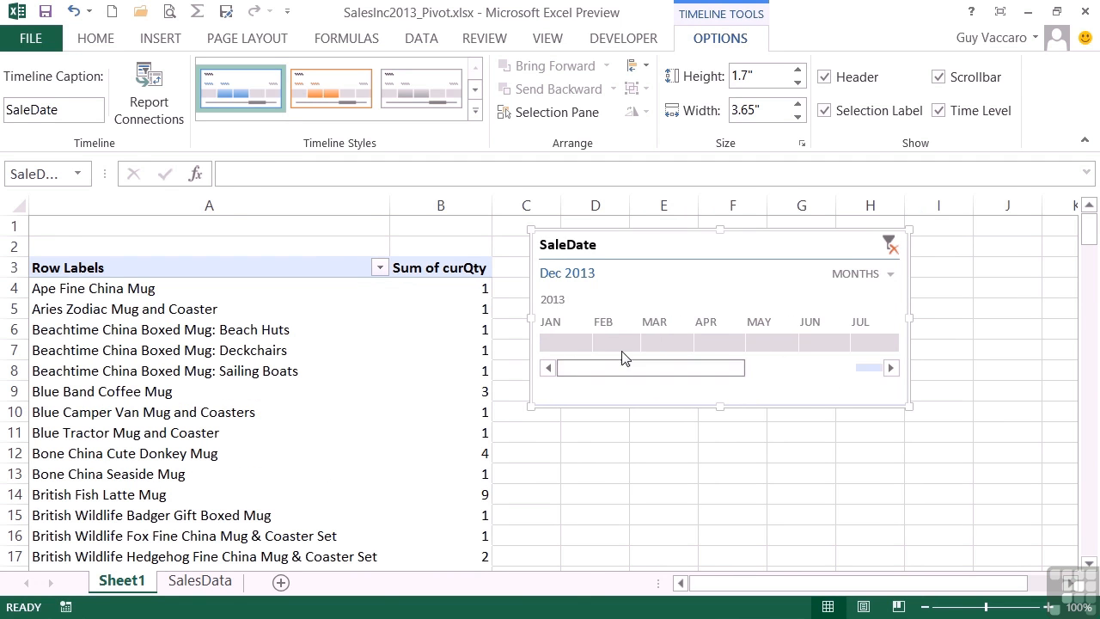
pyautogui.click(617, 343)
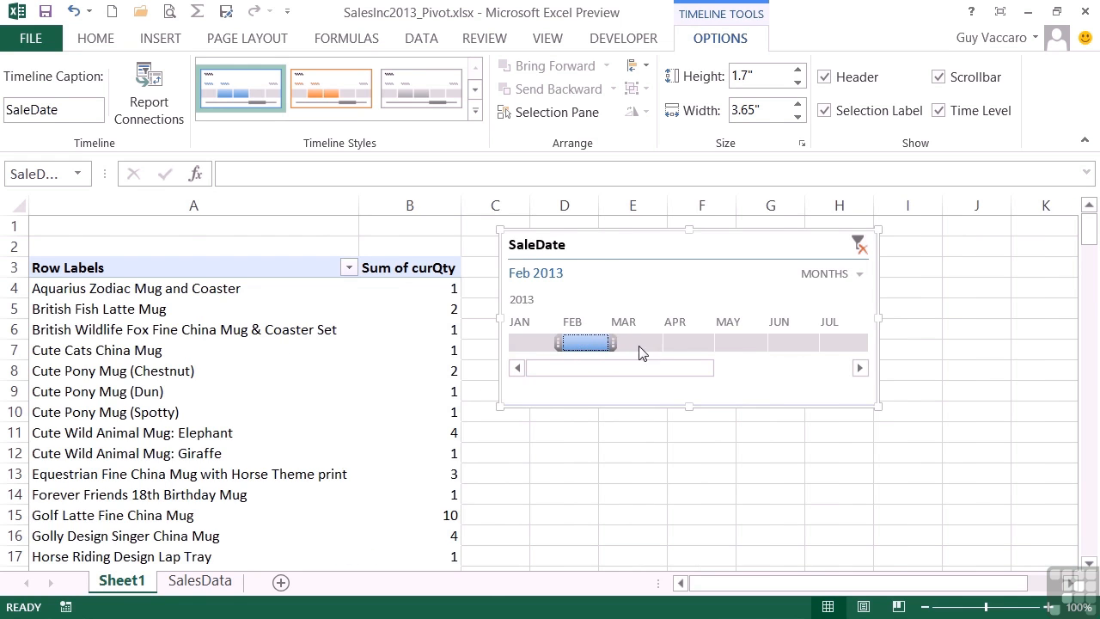
pyautogui.scroll(-8, 489, 444)
pyautogui.scroll(8, 490, 444)
# Select April 2013 on the timeline, extend the range through June 2013, and look through the filtered items
pyautogui.click(697, 343)
pyautogui.moveTo(726, 355); pyautogui.dragTo(640, 341)
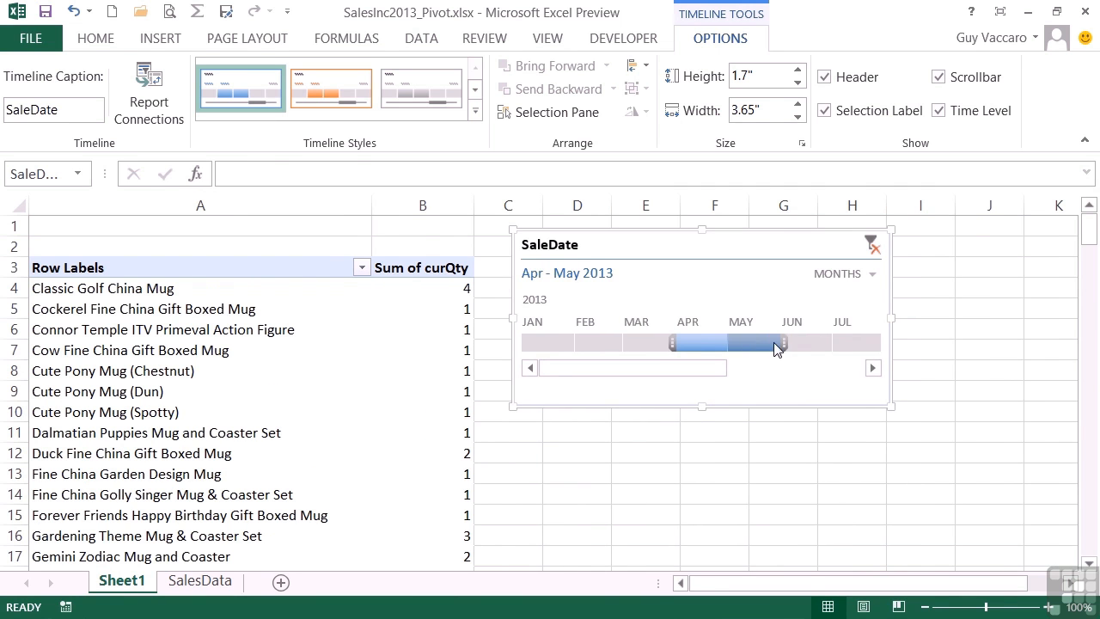
pyautogui.moveTo(783, 341); pyautogui.dragTo(827, 339)
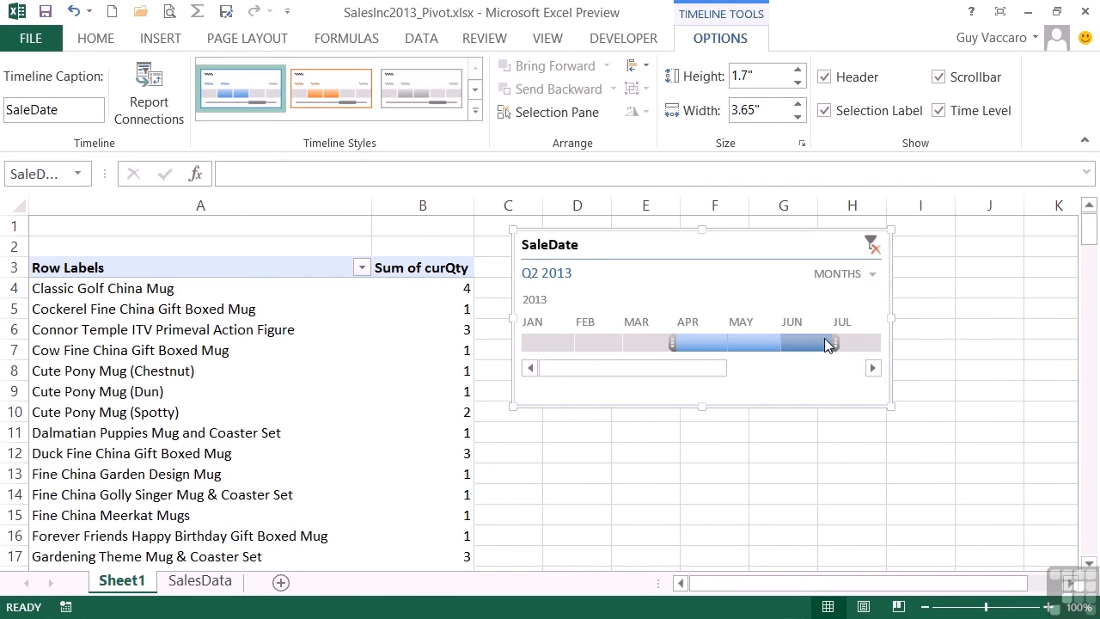
pyautogui.scroll(-11, 543, 469)
pyautogui.scroll(9, 543, 469)
pyautogui.scroll(2, 543, 470)
# Filter the pivot table to November 2013 and look through the filtered items
pyautogui.moveTo(764, 375); pyautogui.dragTo(813, 373)
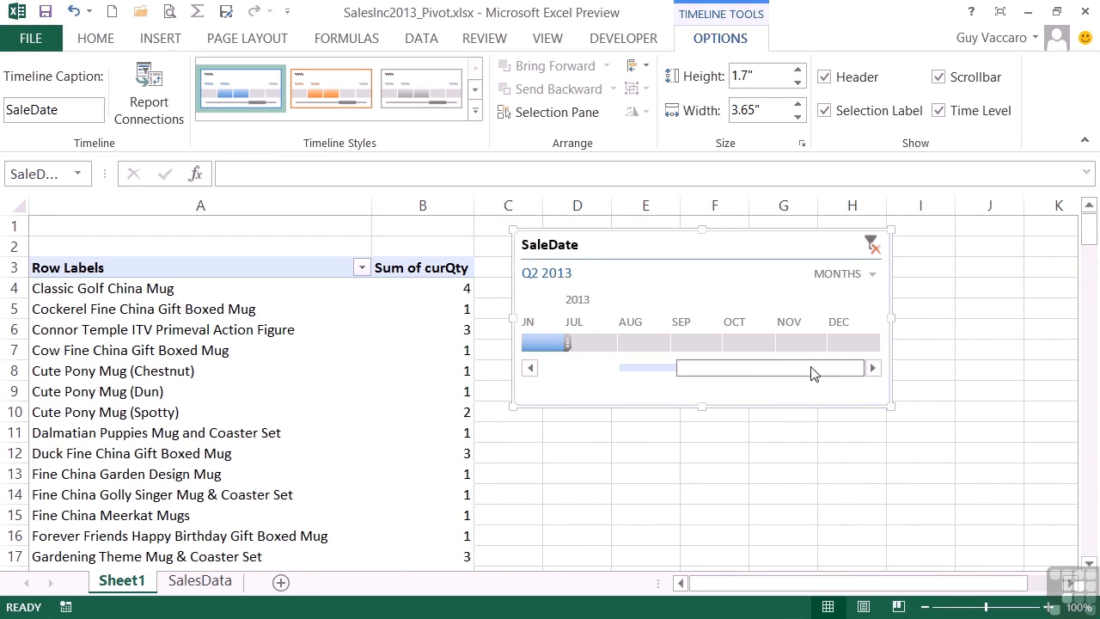
pyautogui.click(799, 342)
pyautogui.scroll(-17, 554, 464)
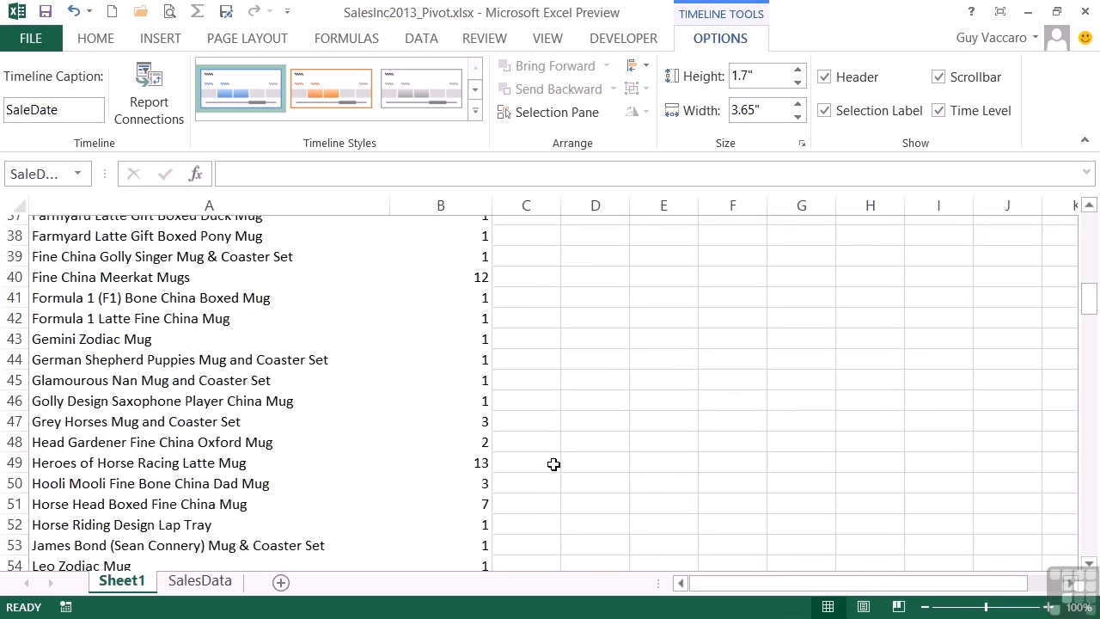
pyautogui.scroll(-8, 553, 464)
pyautogui.scroll(18, 554, 465)
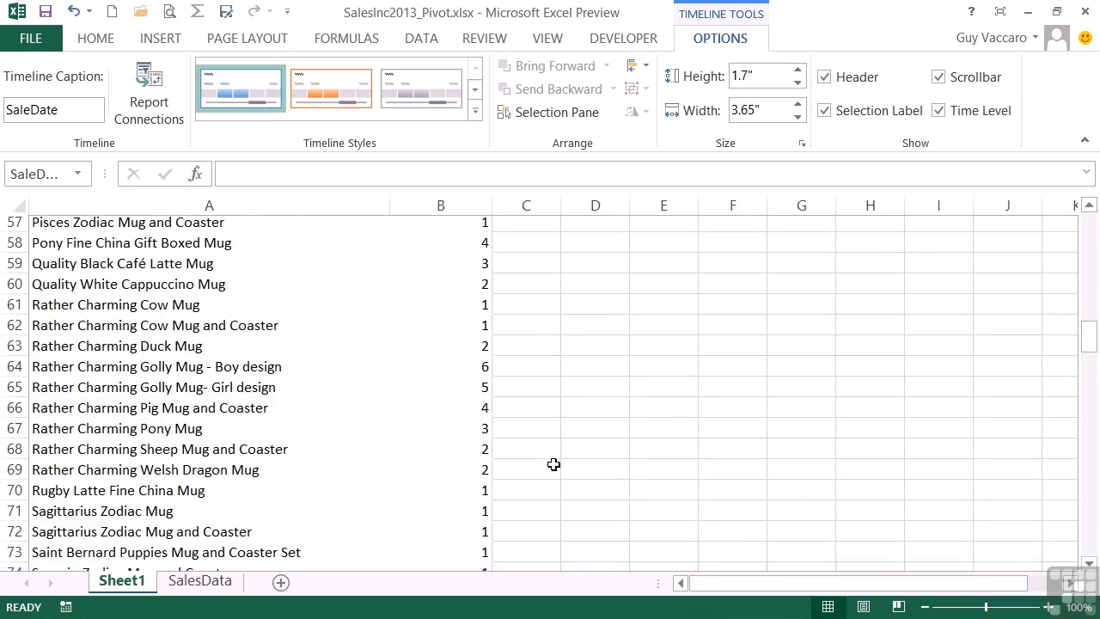
pyautogui.scroll(7, 553, 464)
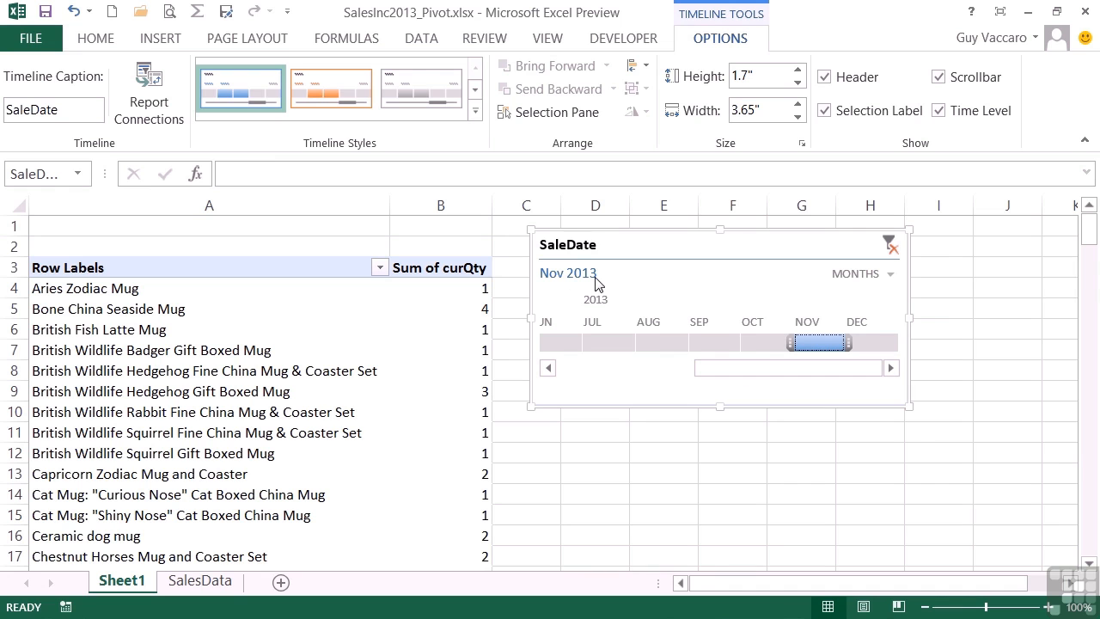
# Switch the timeline's time level to quarters and filter the pivot table to Q3 2013
pyautogui.click(892, 280)
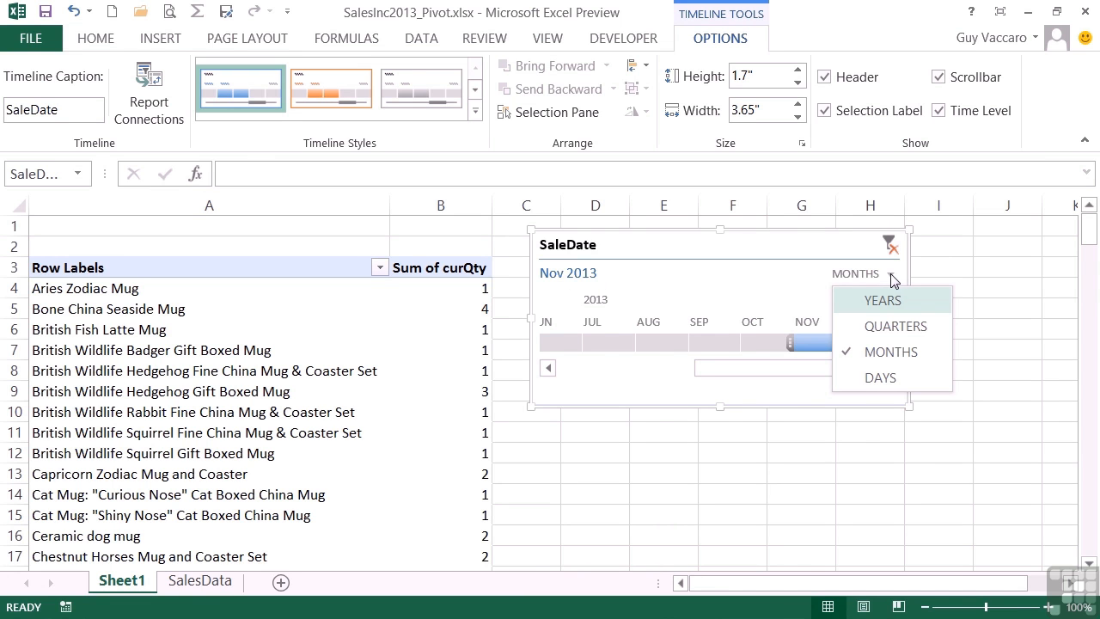
pyautogui.click(885, 330)
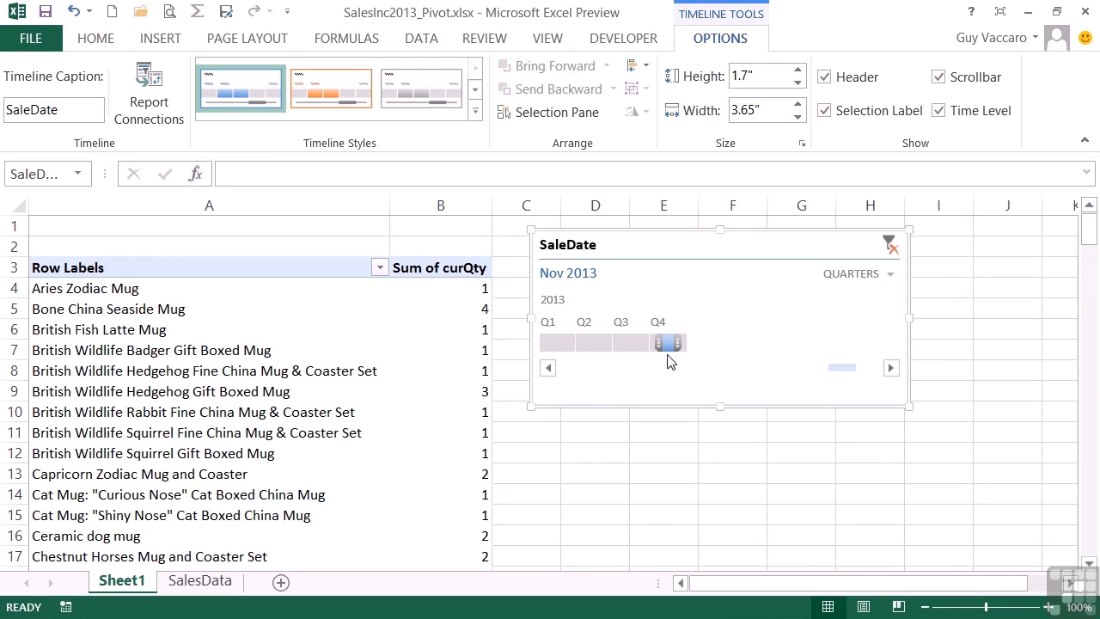
pyautogui.click(628, 342)
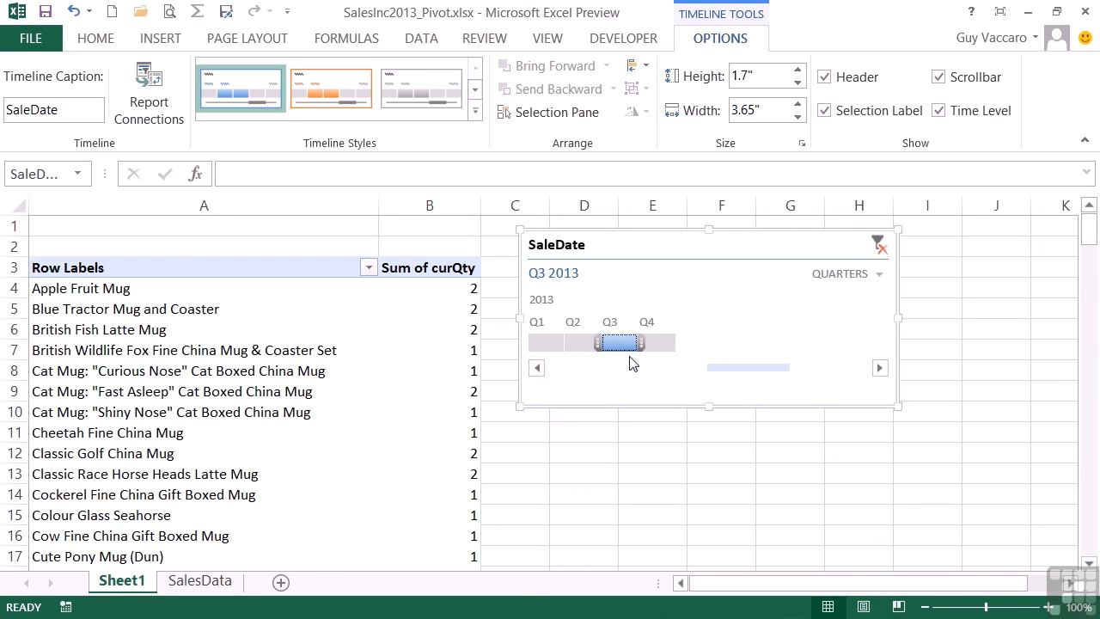
# Switch the timeline's time level to days and filter the pivot table to November 21–27, 2013
pyautogui.click(879, 275)
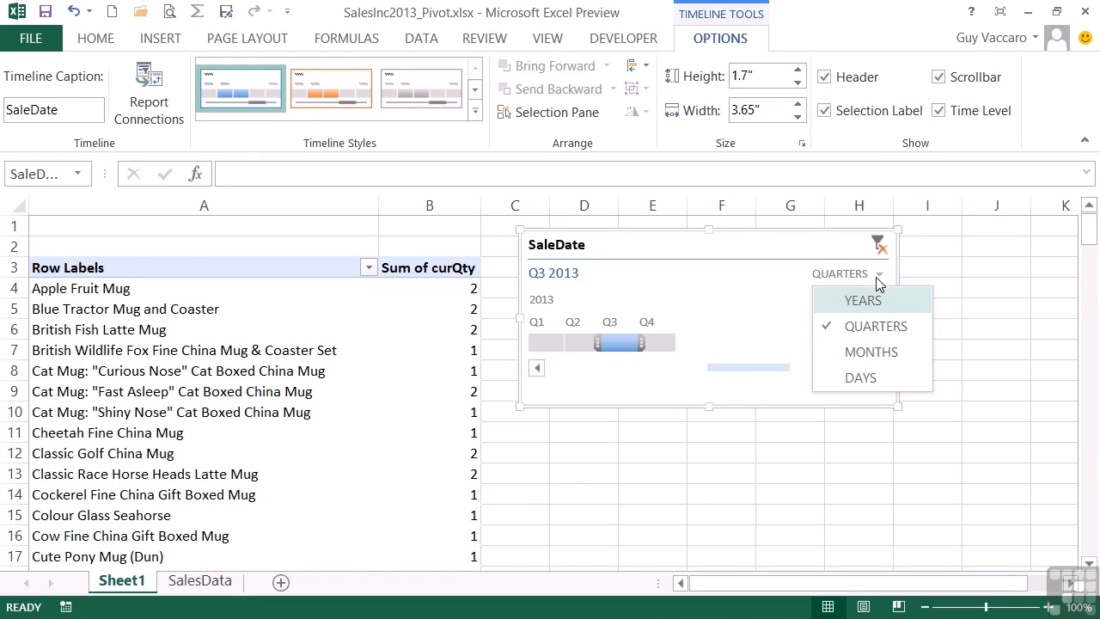
pyautogui.click(864, 379)
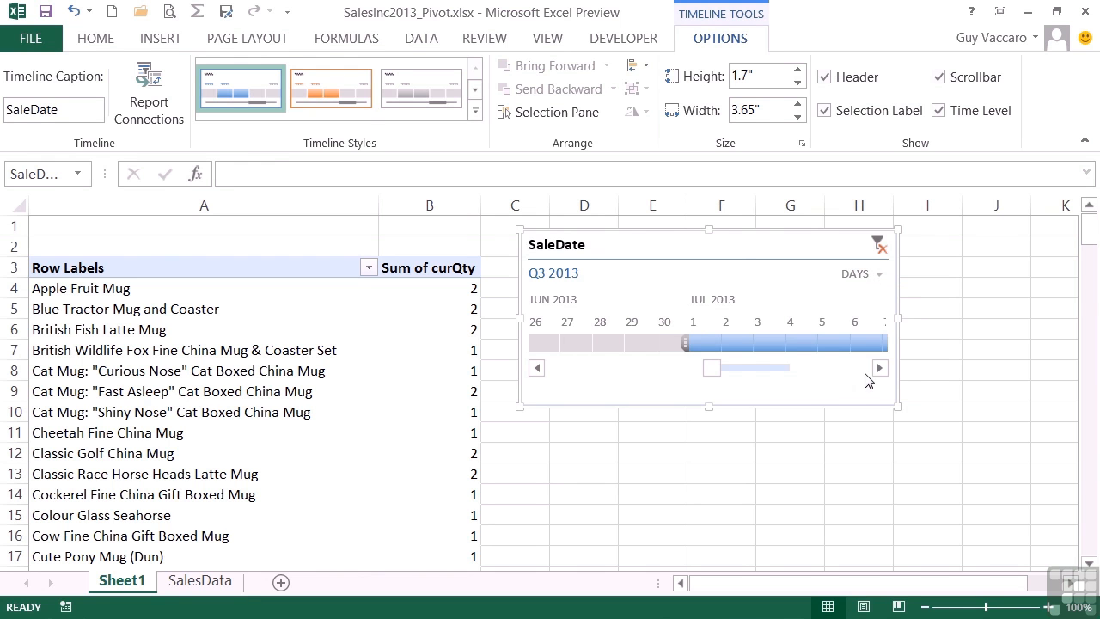
pyautogui.moveTo(720, 369); pyautogui.dragTo(842, 370)
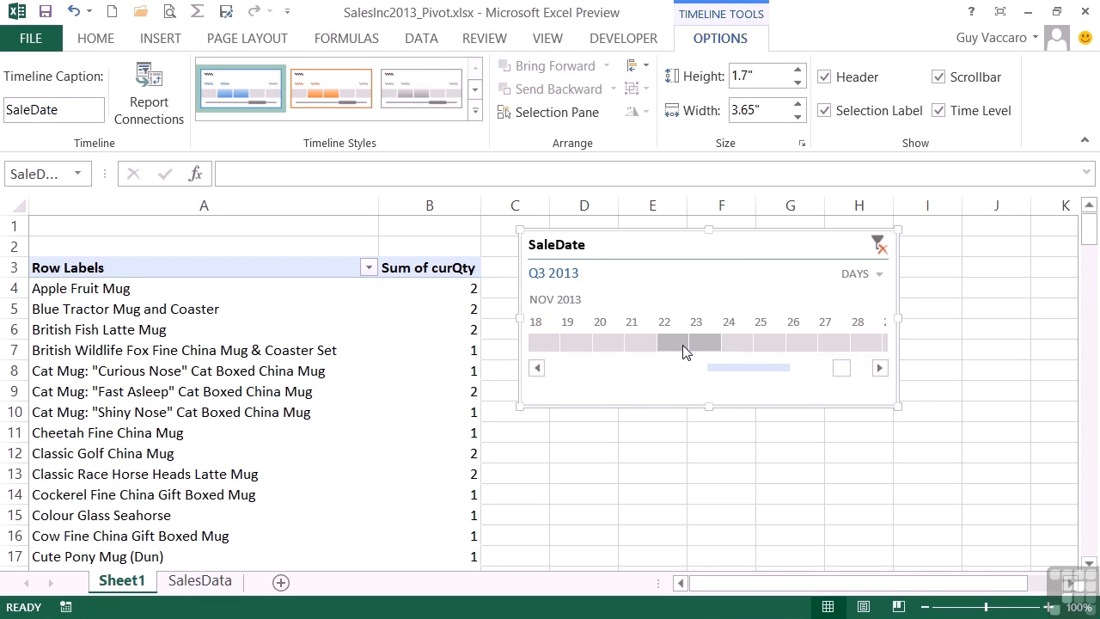
pyautogui.moveTo(648, 335); pyautogui.dragTo(836, 340)
# Switch the timeline's time level to years and filter the pivot table to the whole of 2013
pyautogui.click(857, 275)
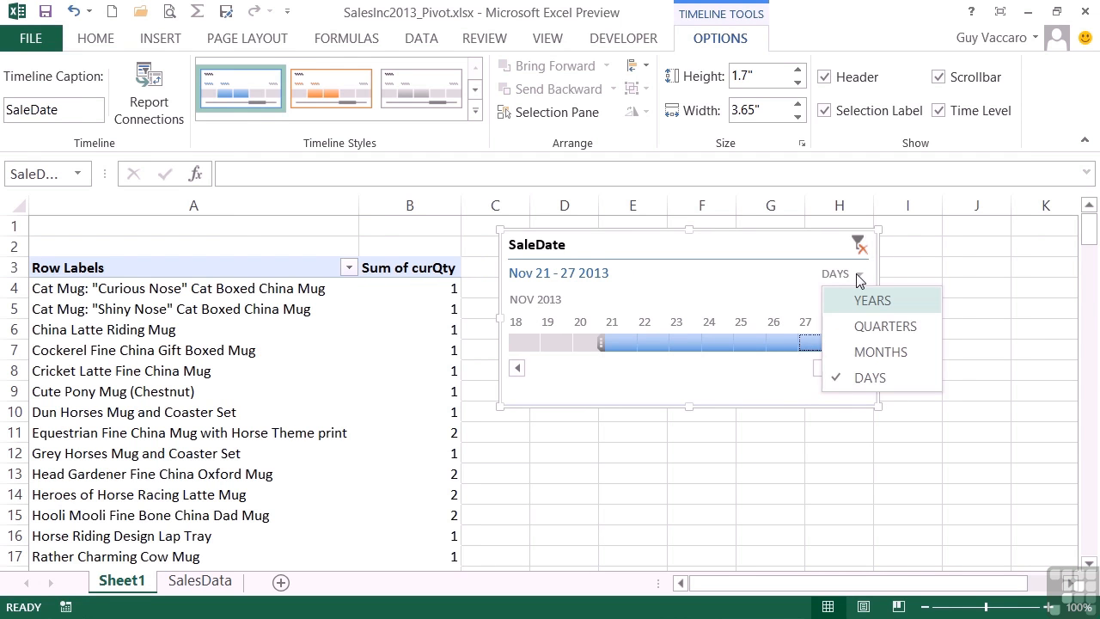
pyautogui.click(864, 297)
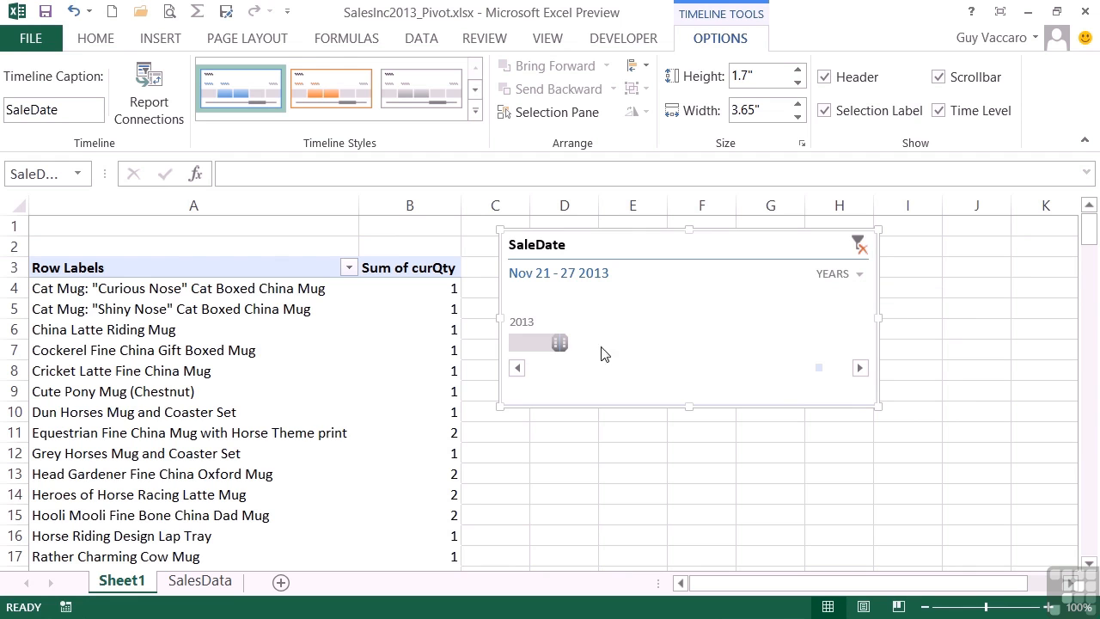
pyautogui.click(547, 345)
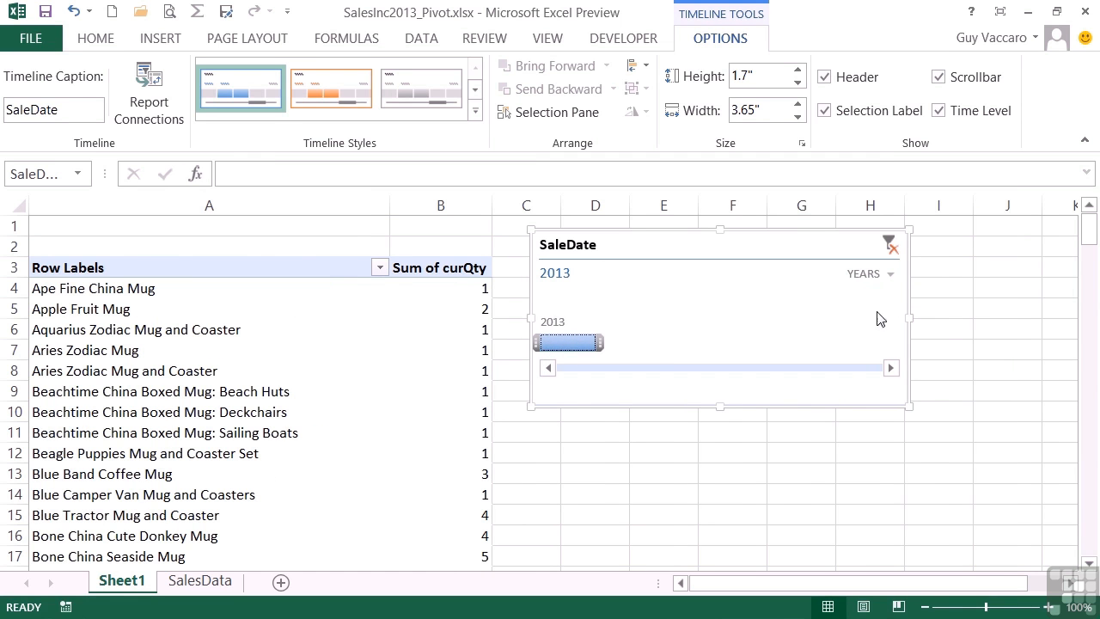
# Set the timeline's time level to months and step the filter from April 2013 back through March to February 2013
pyautogui.click(891, 277)
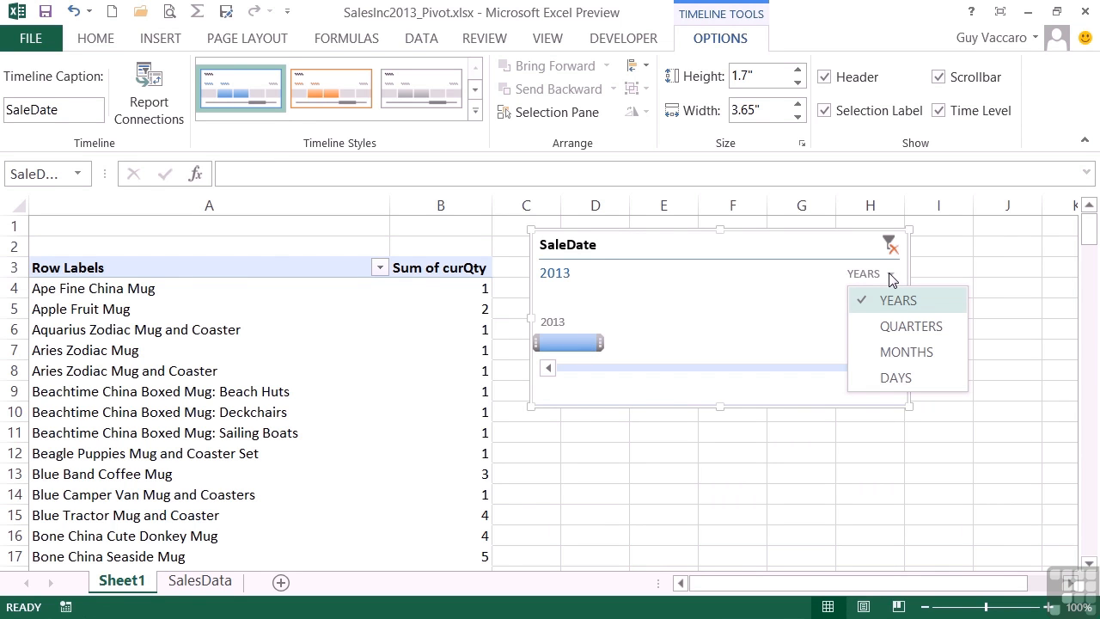
pyautogui.click(892, 354)
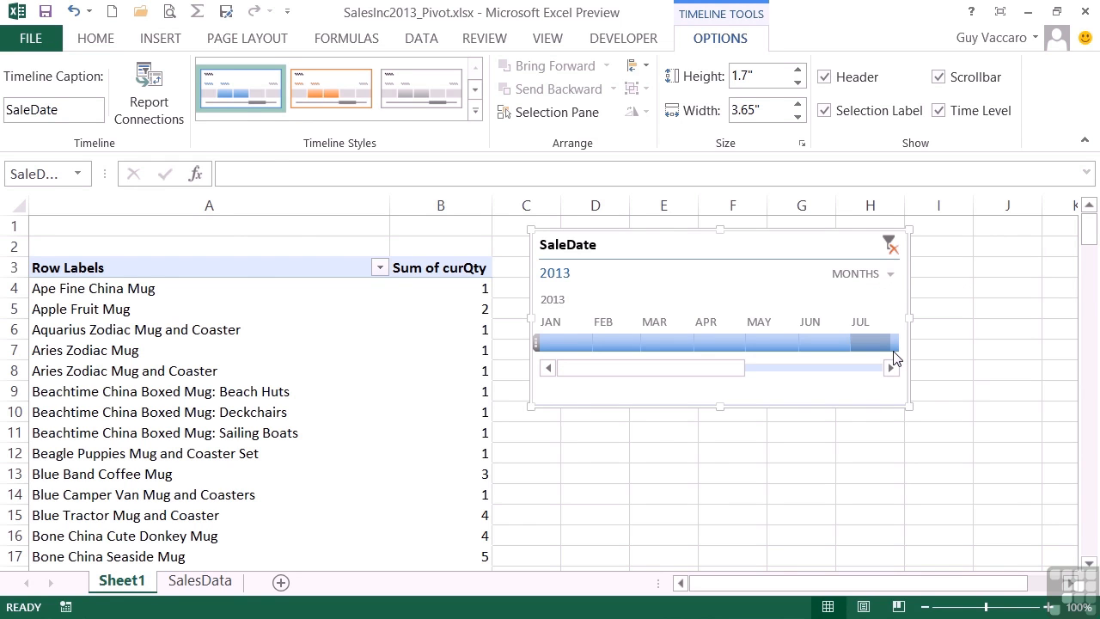
pyautogui.click(708, 348)
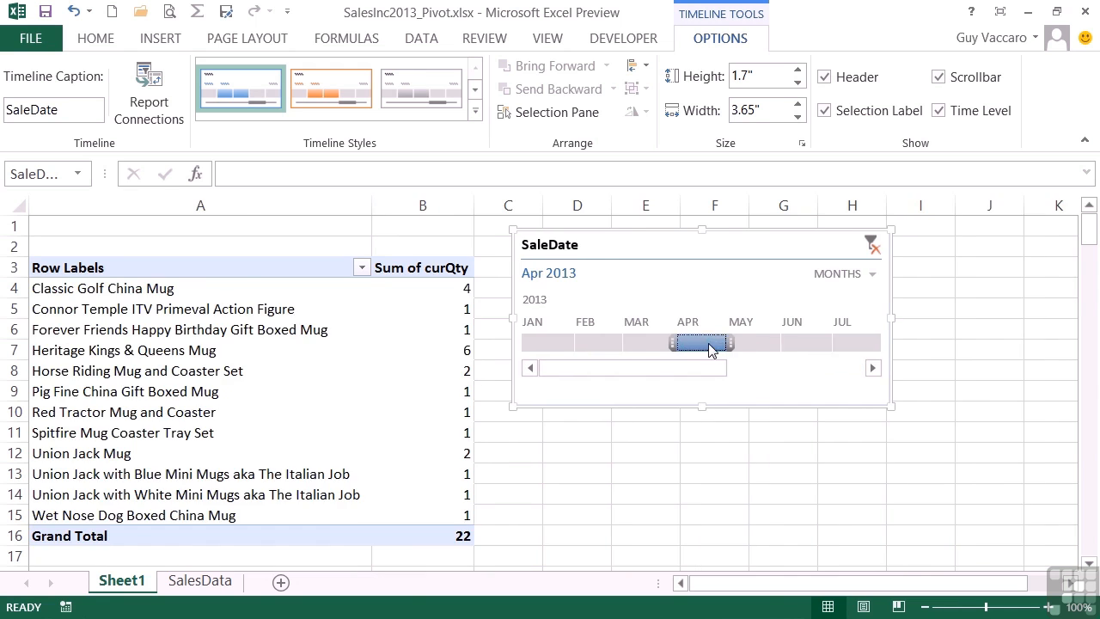
pyautogui.click(645, 342)
pyautogui.click(591, 342)
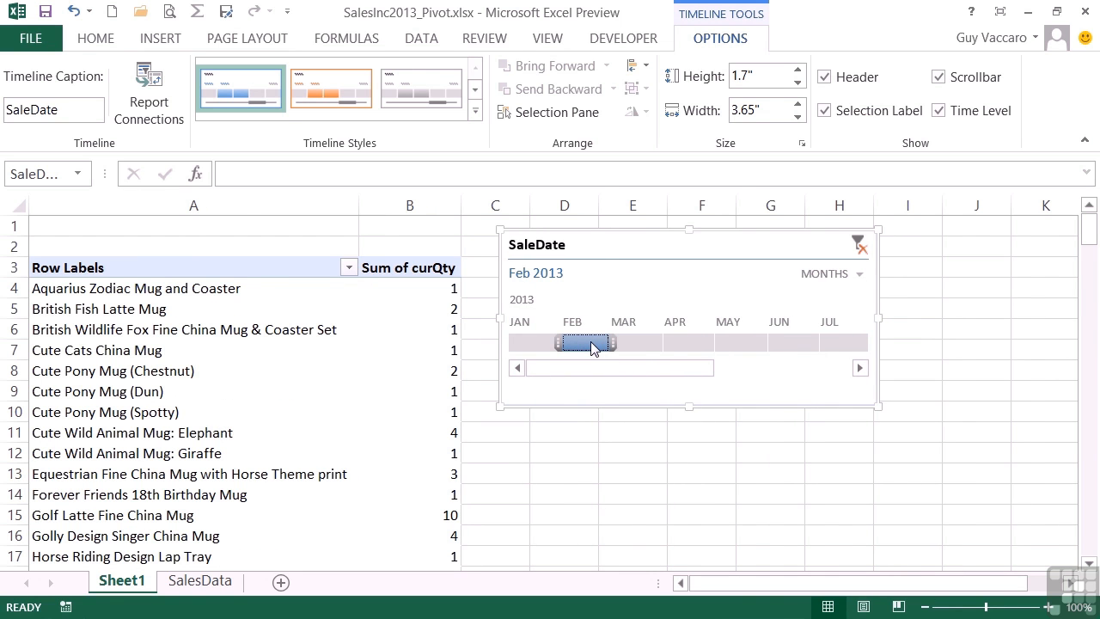
# Change the timeline filter to March–June 2013 and enlarge the timeline to about 1.65" high and 5.42" wide
pyautogui.moveTo(613, 343); pyautogui.dragTo(715, 344)
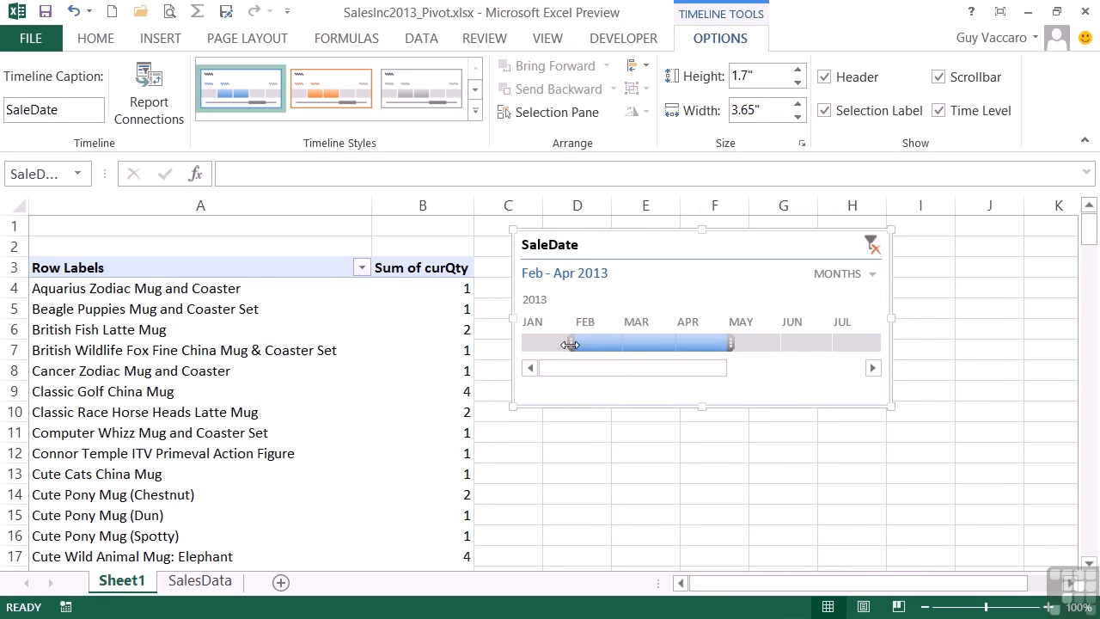
pyautogui.moveTo(570, 344); pyautogui.dragTo(619, 344)
pyautogui.click(655, 344)
pyautogui.moveTo(685, 350); pyautogui.dragTo(805, 351)
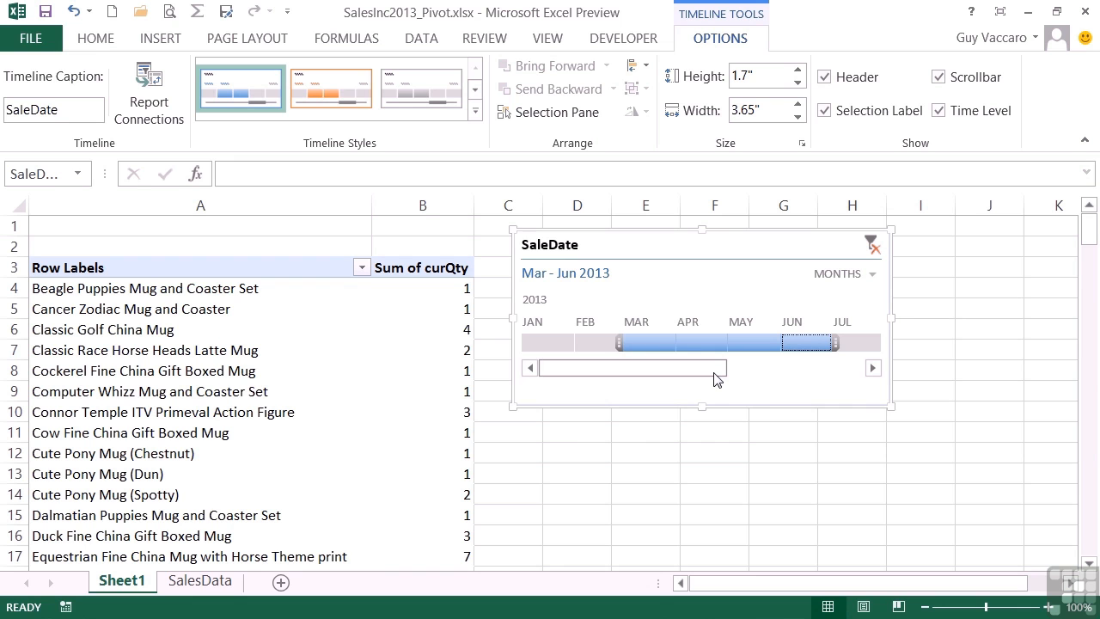
pyautogui.moveTo(891, 406); pyautogui.dragTo(1054, 392)
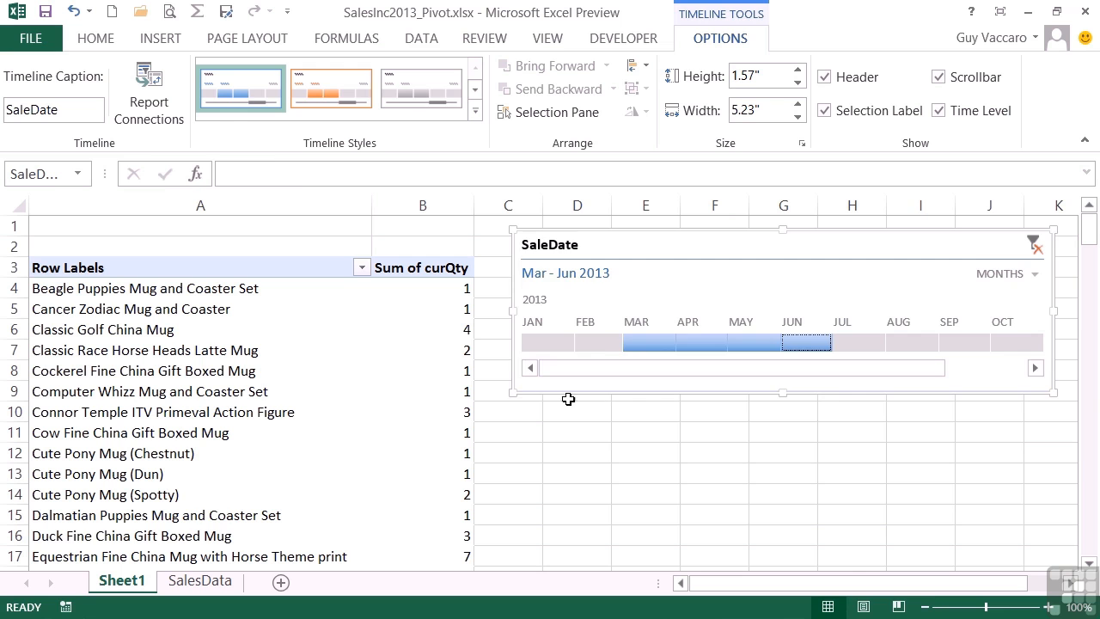
pyautogui.moveTo(512, 393); pyautogui.dragTo(494, 400)
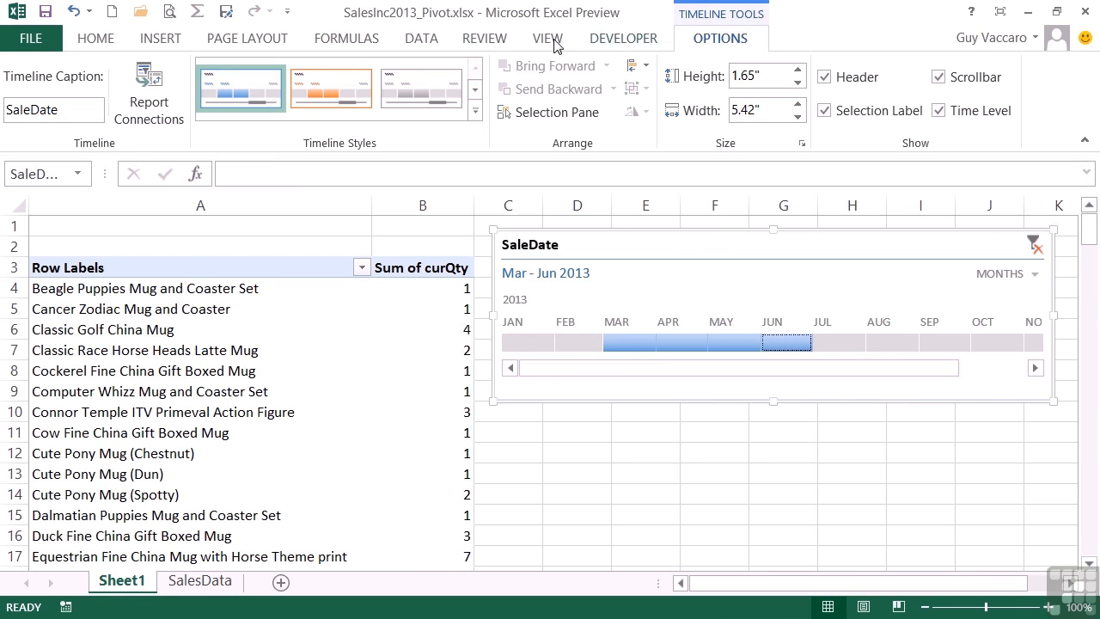
# Try the light orange and light grey timeline styles, and apply the dark green style to the SaleDate timeline
pyautogui.click(317, 101)
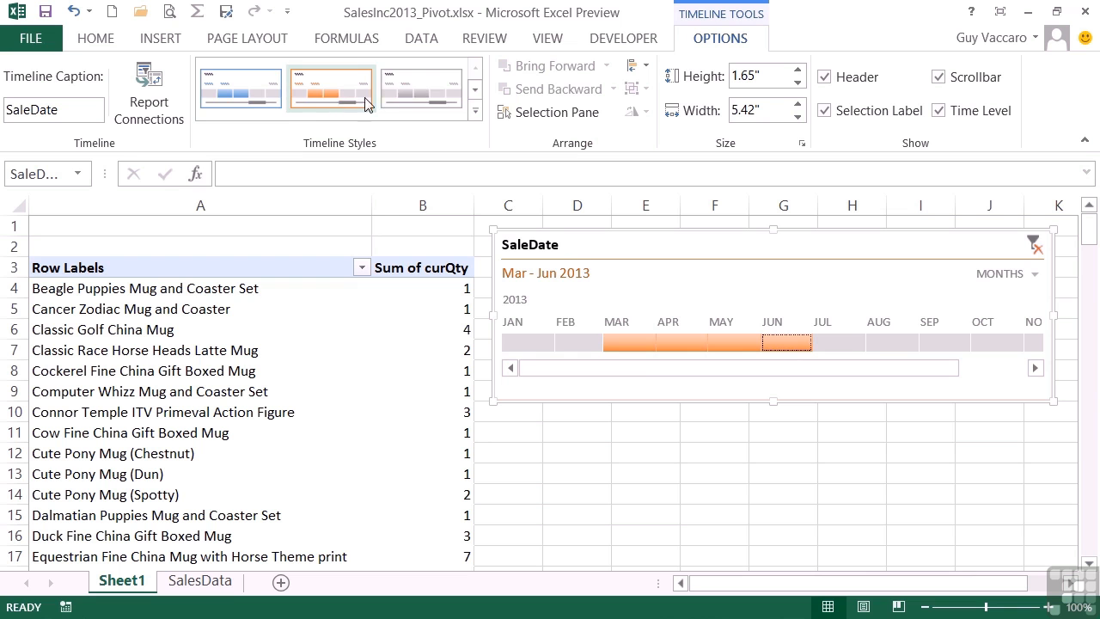
pyautogui.click(397, 96)
pyautogui.click(475, 112)
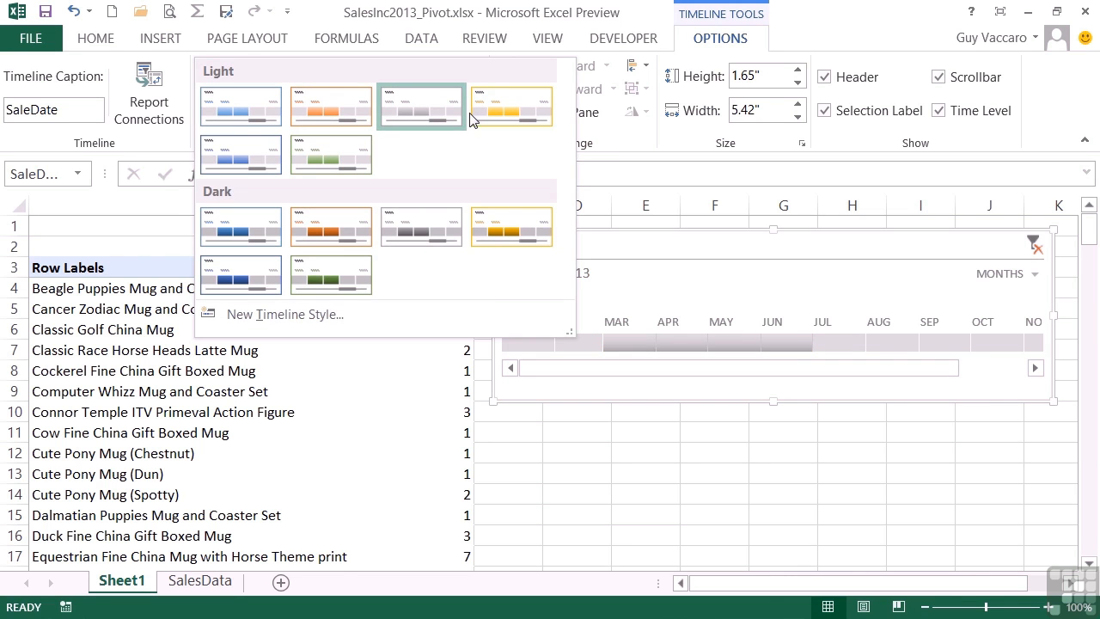
pyautogui.click(332, 273)
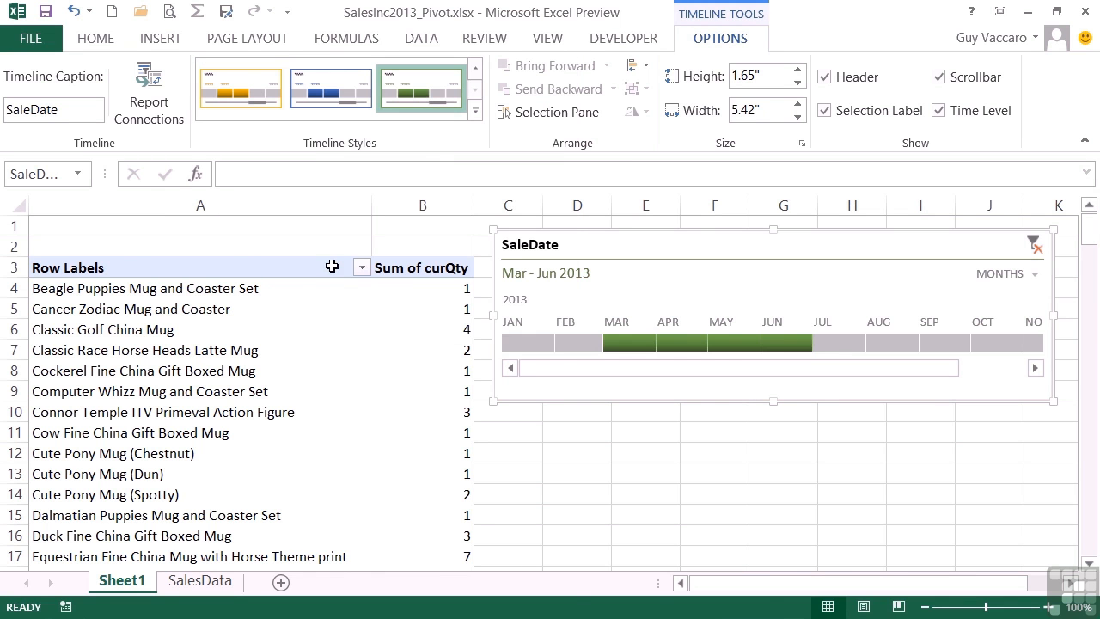
pyautogui.click(476, 111)
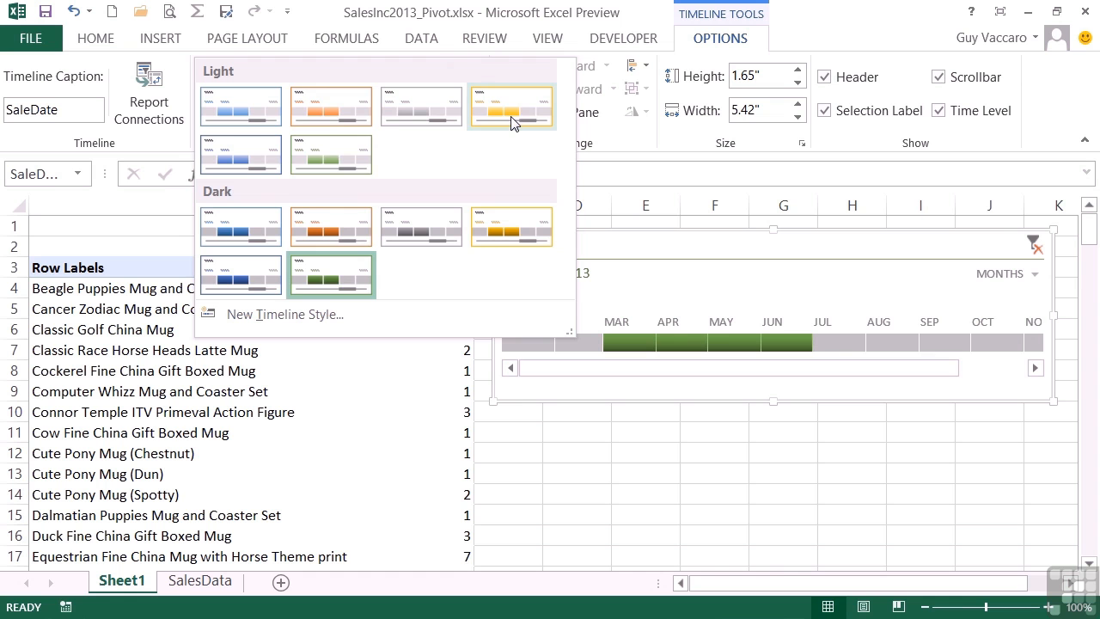
pyautogui.click(328, 261)
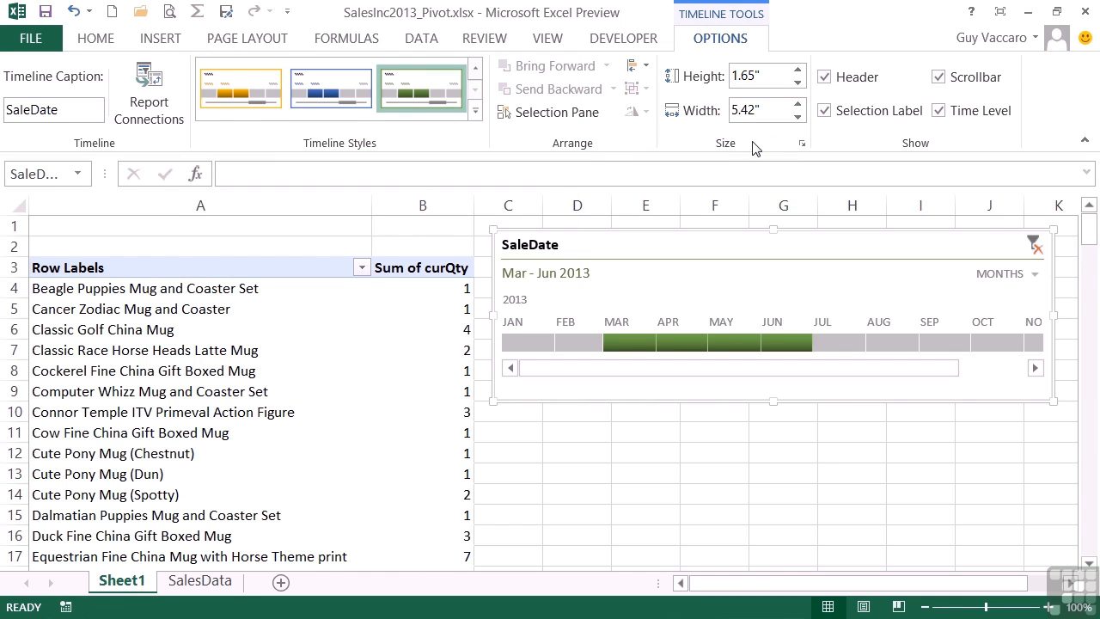
# Set the SaleDate timeline's height to 1.6" and its width to 6"
pyautogui.click(798, 72)
pyautogui.click(797, 72)
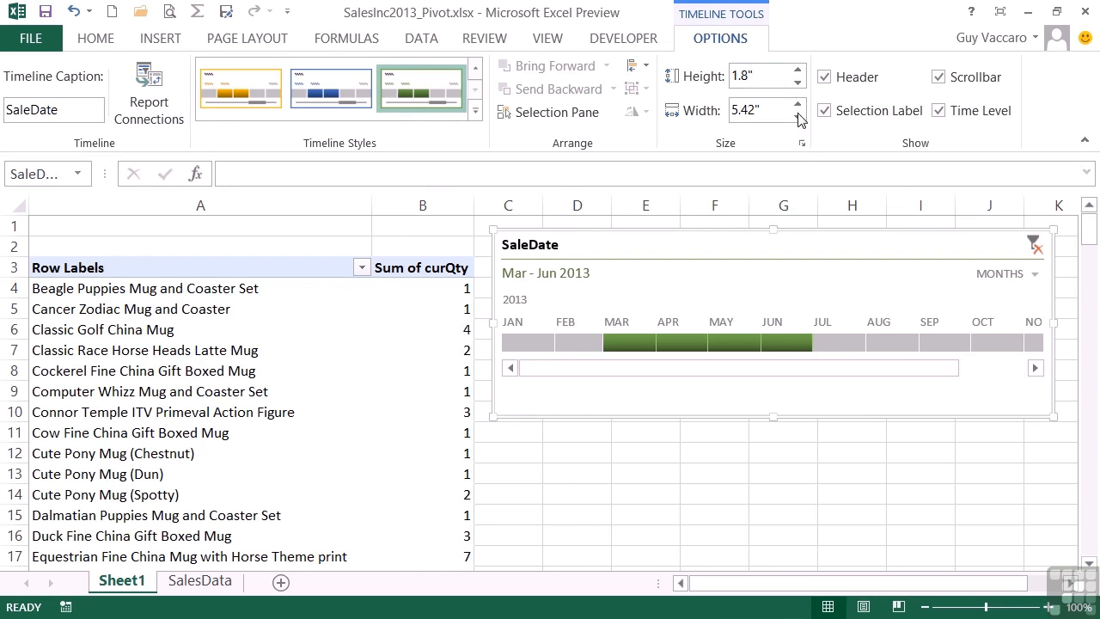
pyautogui.click(797, 83)
pyautogui.click(797, 84)
pyautogui.click(798, 83)
pyautogui.click(798, 84)
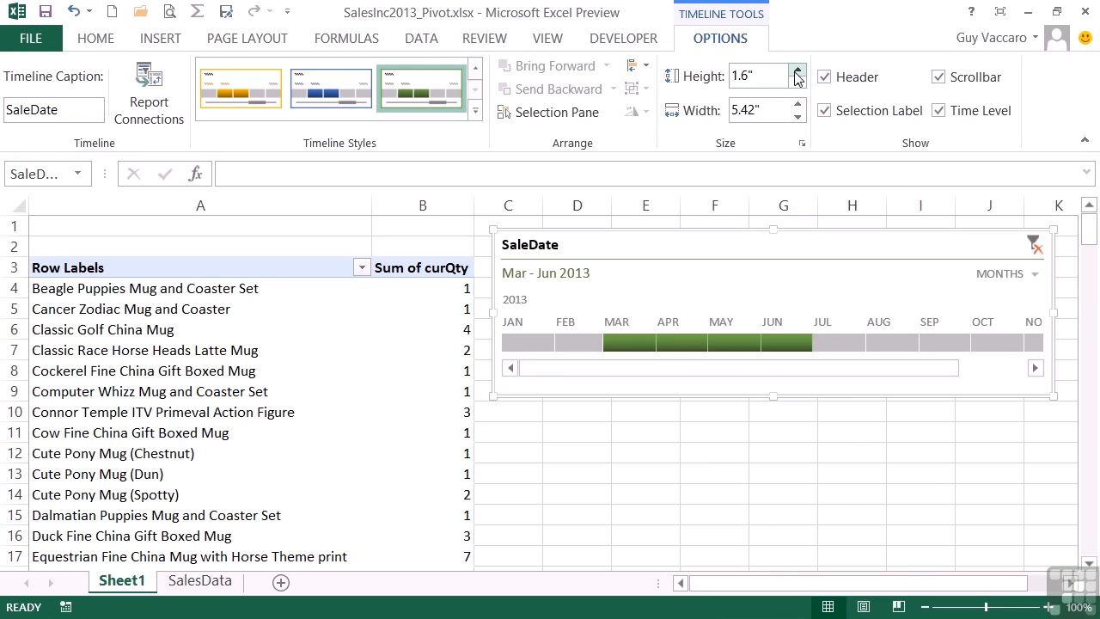
pyautogui.click(799, 104)
pyautogui.click(798, 105)
pyautogui.click(798, 105)
pyautogui.click(799, 105)
pyautogui.click(799, 105)
pyautogui.click(798, 105)
# Move the timeline down to row 6 and step its filter through July, August and September, ending on July 2013
pyautogui.moveTo(720, 237); pyautogui.dragTo(560, 335)
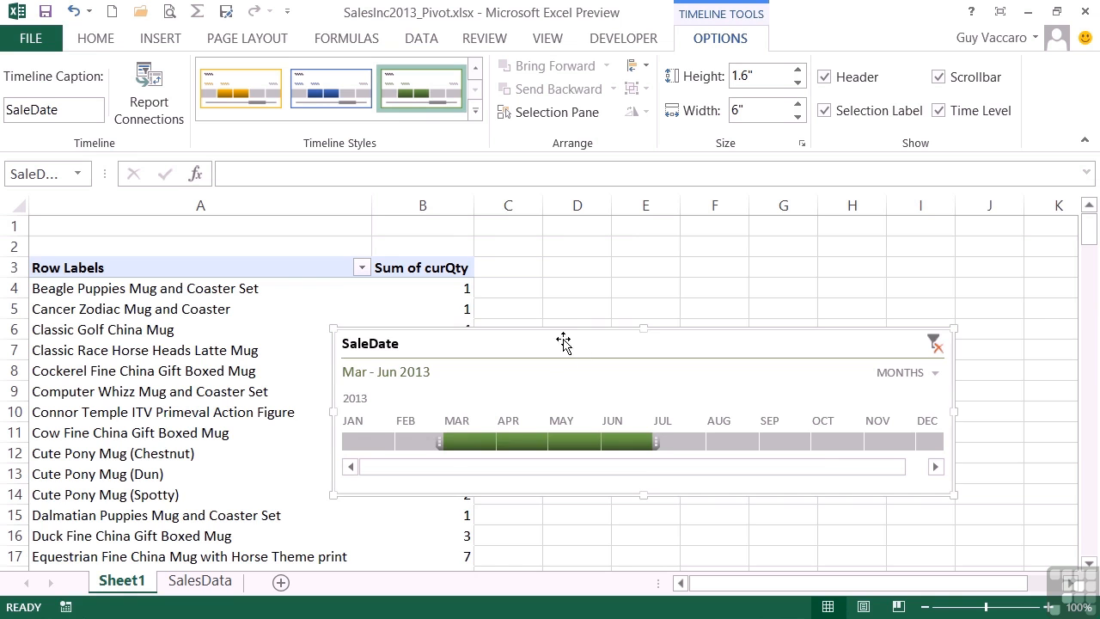
pyautogui.click(677, 440)
pyautogui.click(733, 442)
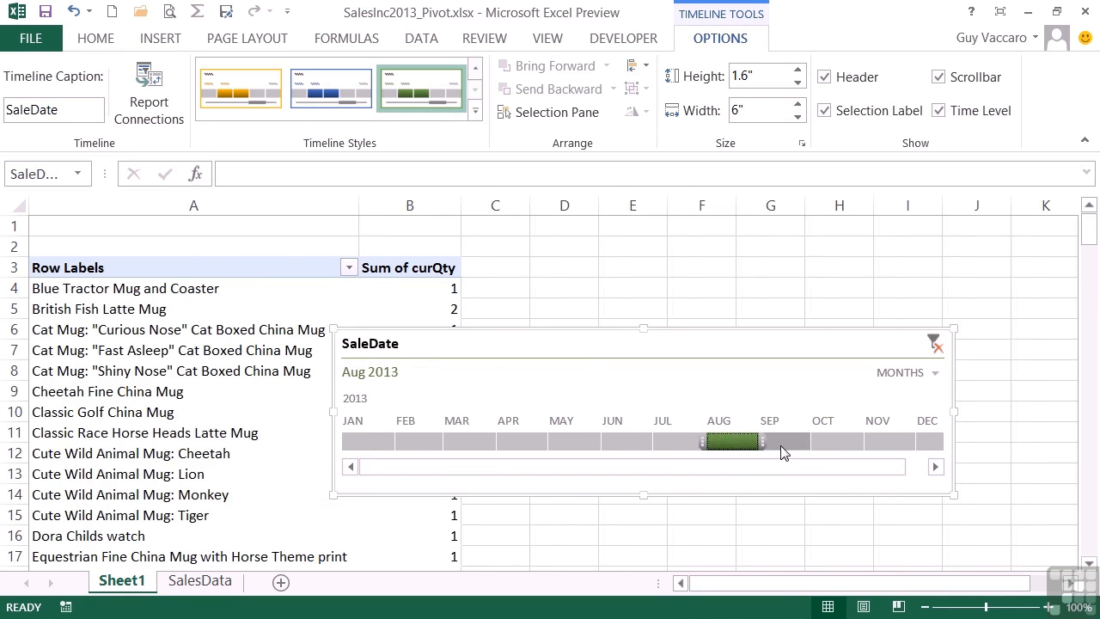
pyautogui.click(784, 442)
pyautogui.click(672, 443)
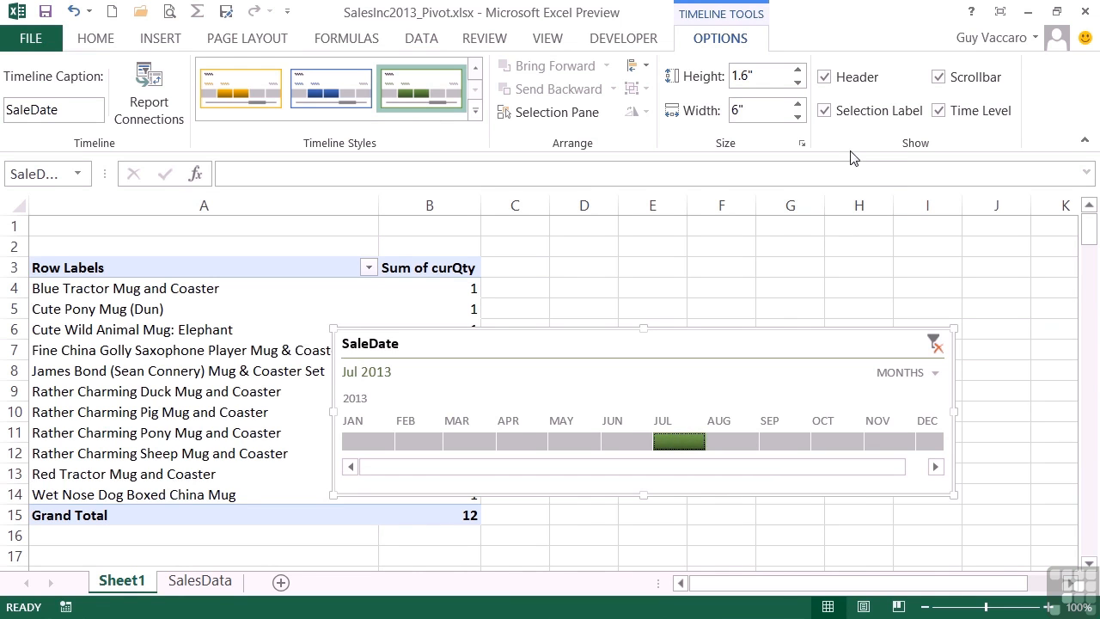
# Hide and restore the timeline's time level, scrollbar, header and selection label one after another
pyautogui.click(940, 112)
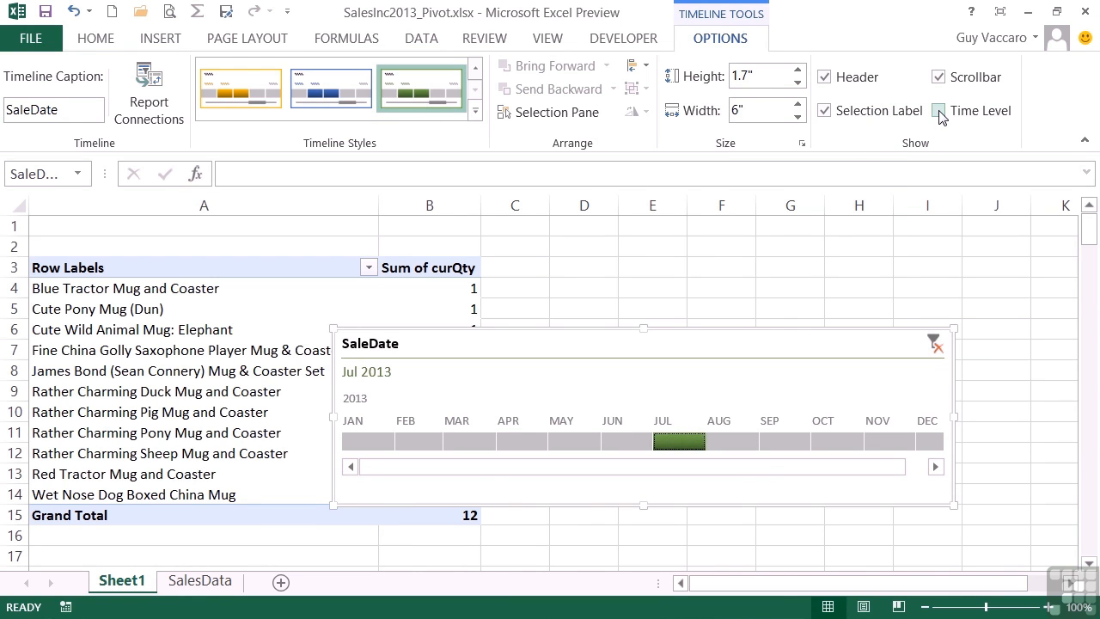
pyautogui.click(939, 111)
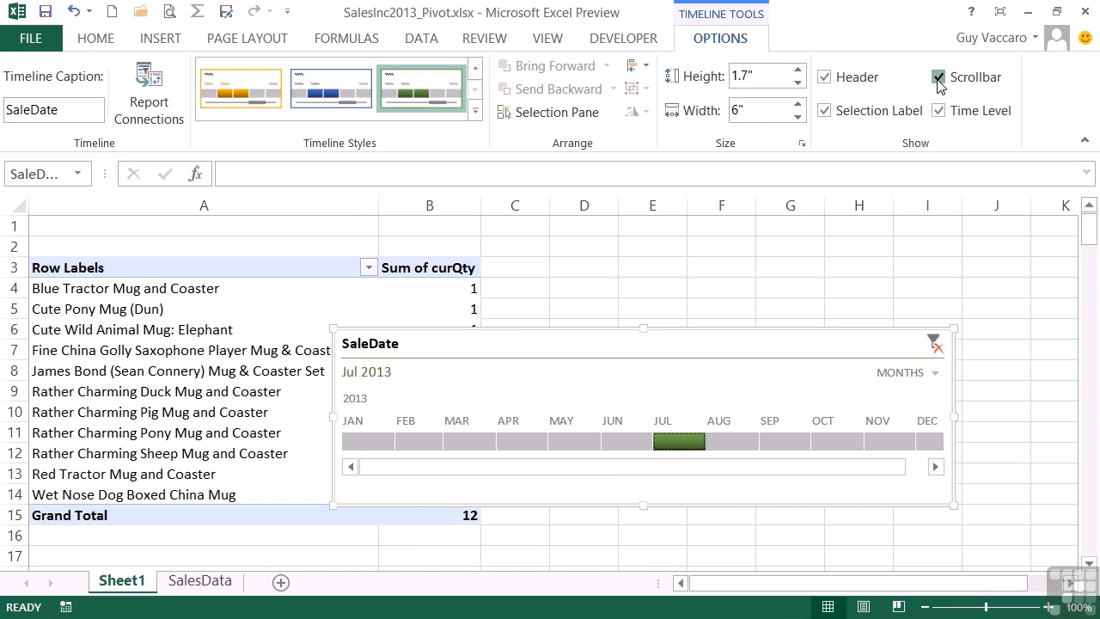
pyautogui.click(938, 78)
pyautogui.click(937, 79)
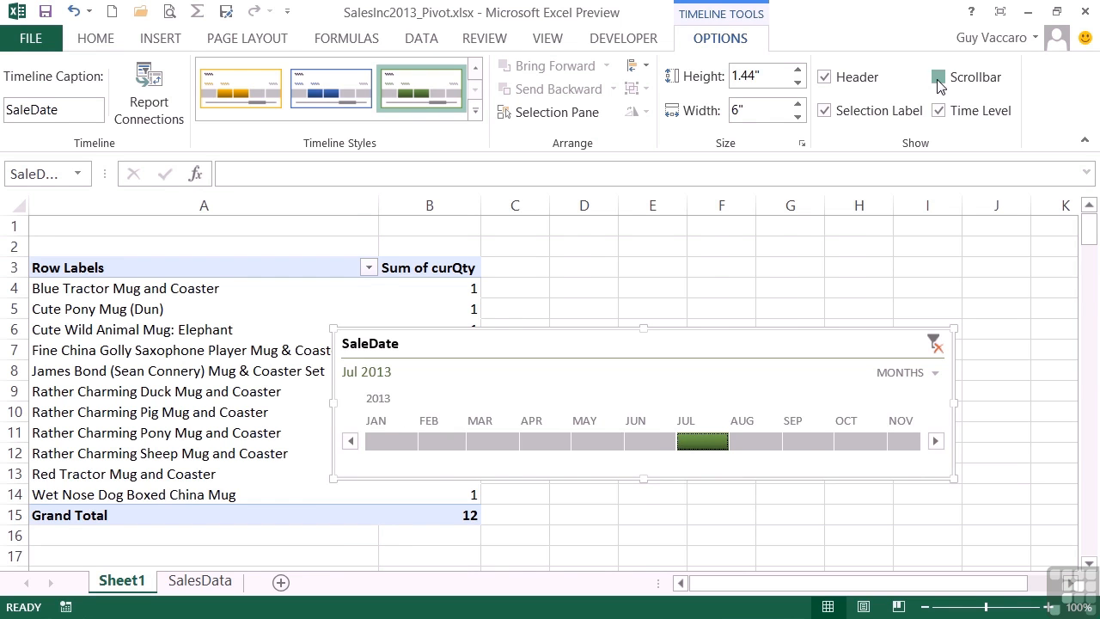
pyautogui.click(825, 78)
pyautogui.click(824, 78)
pyautogui.click(824, 111)
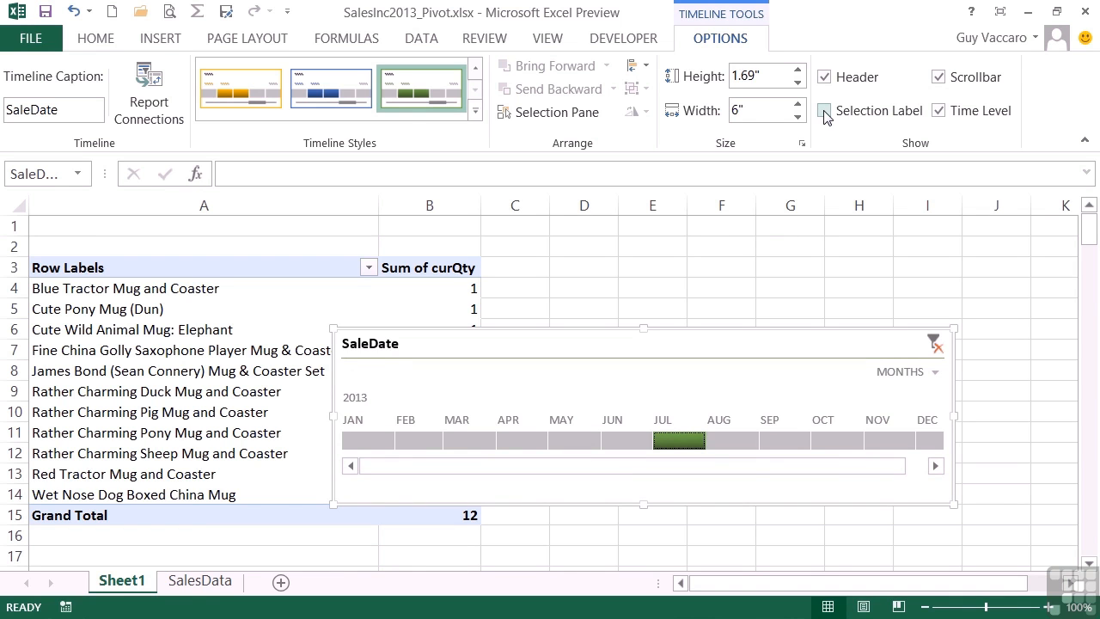
pyautogui.click(825, 112)
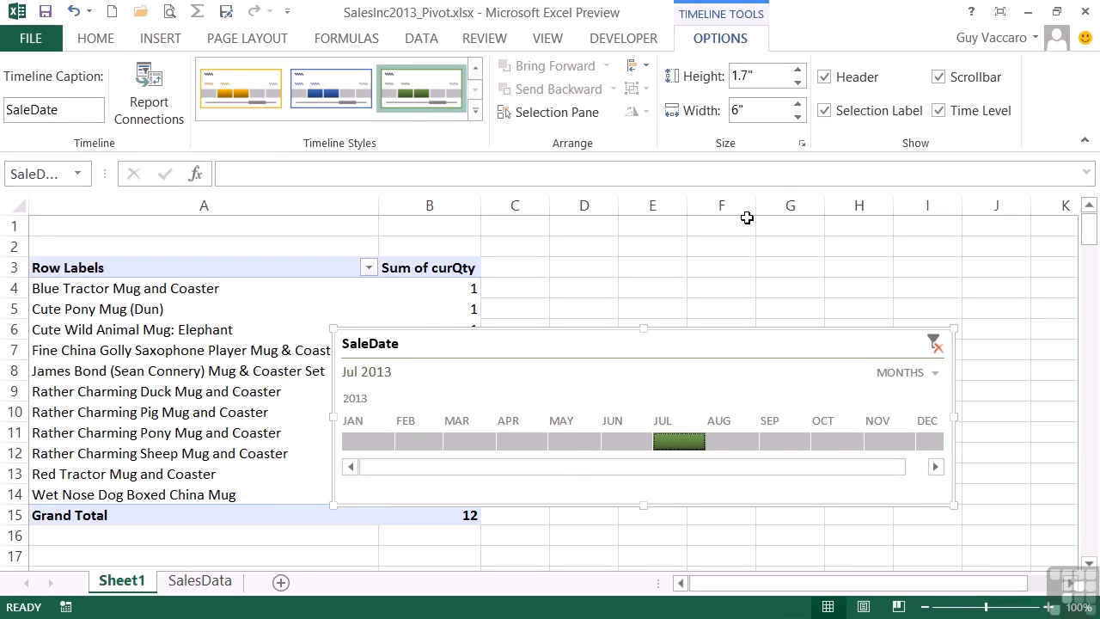
# Filter the pivot table to January 2013 and extend the timeline selection to January–July 2013
pyautogui.click(382, 444)
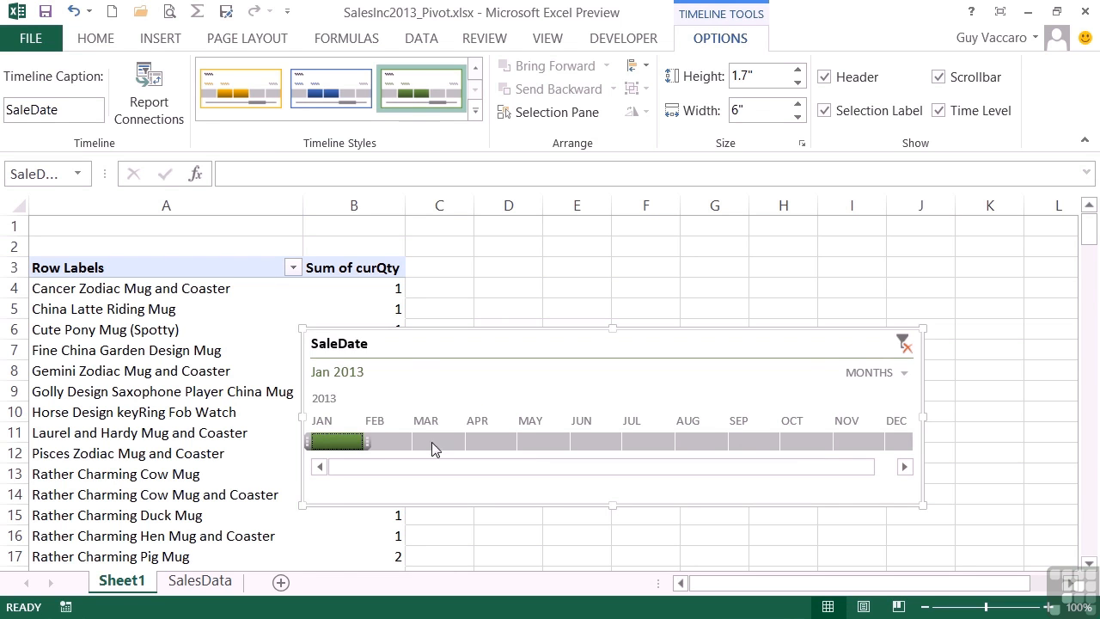
pyautogui.moveTo(379, 440); pyautogui.dragTo(668, 451)
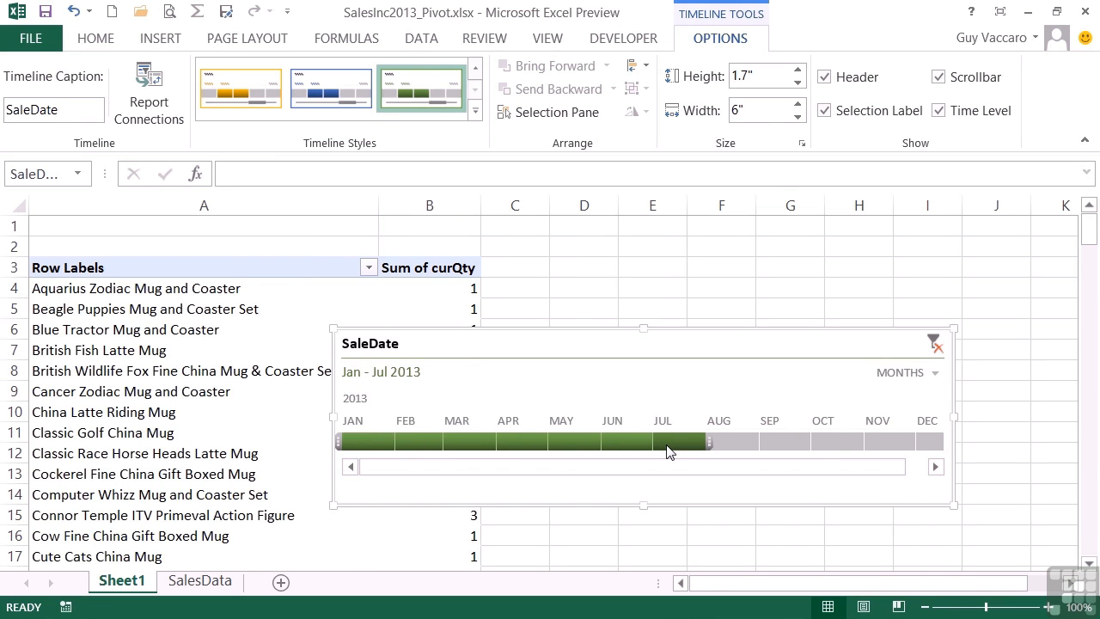